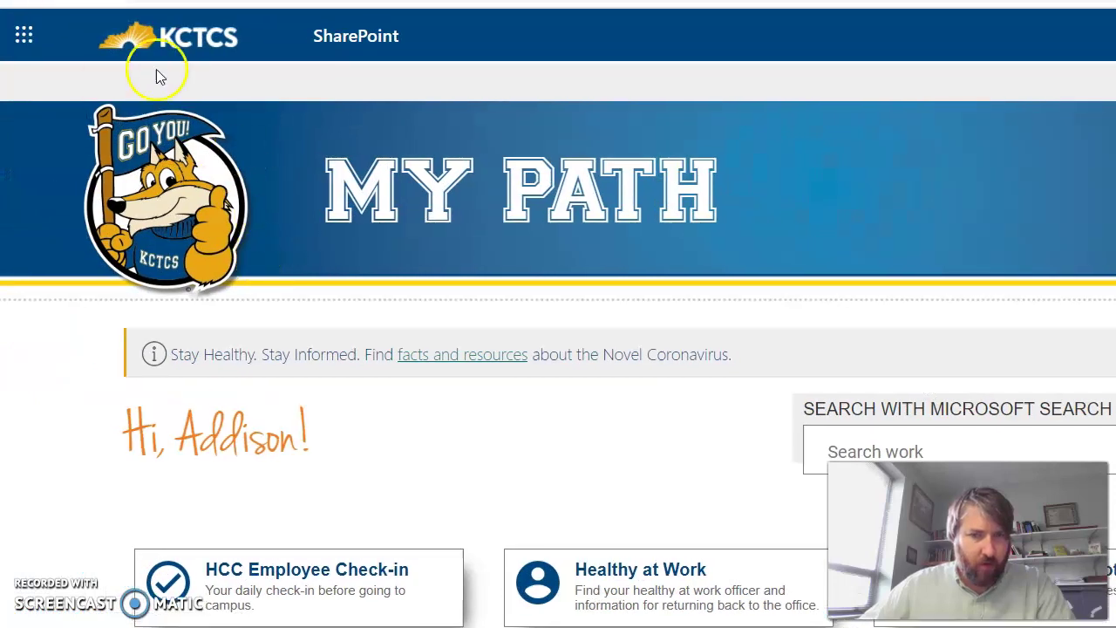
- Launch Word from the KCTCS app launcher and create a new blank document, Document26
left_click(24, 36)
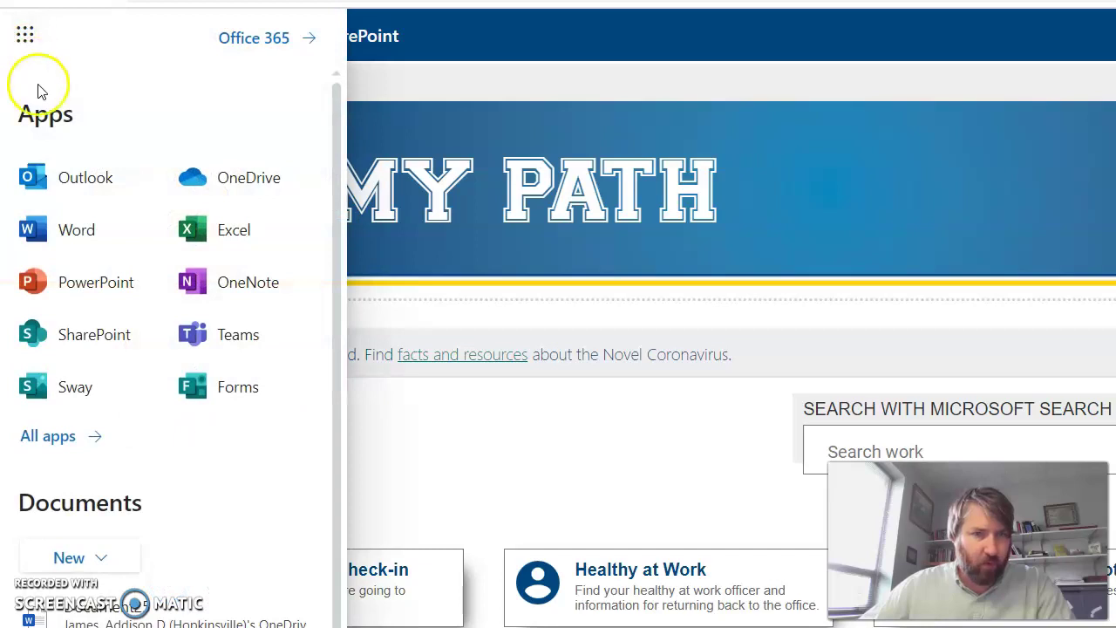
left_click(87, 240)
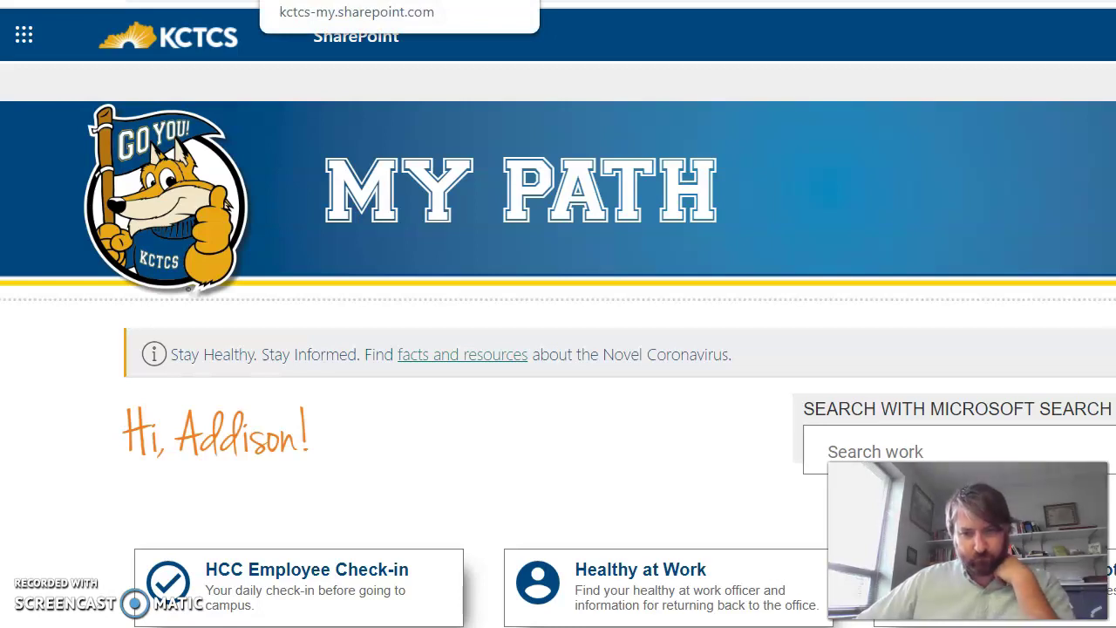
left_click(467, 357)
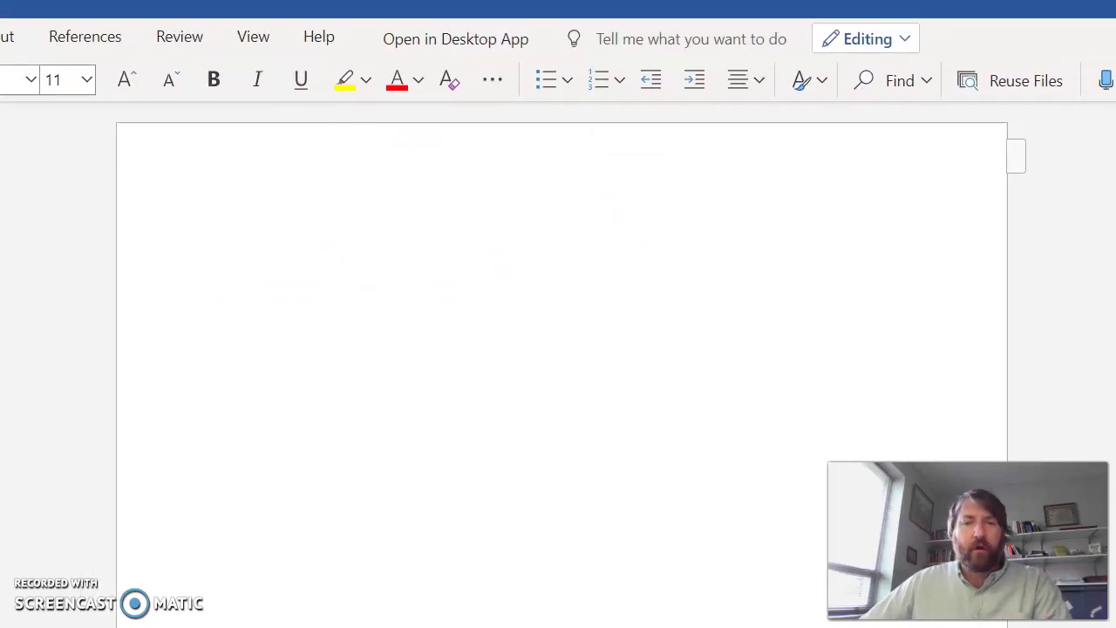
- Type the heading lines 'Student Name', 'Teacher's Name', 'ENG 101 Writing 1', '2 September 2020'
left_click(301, 226)
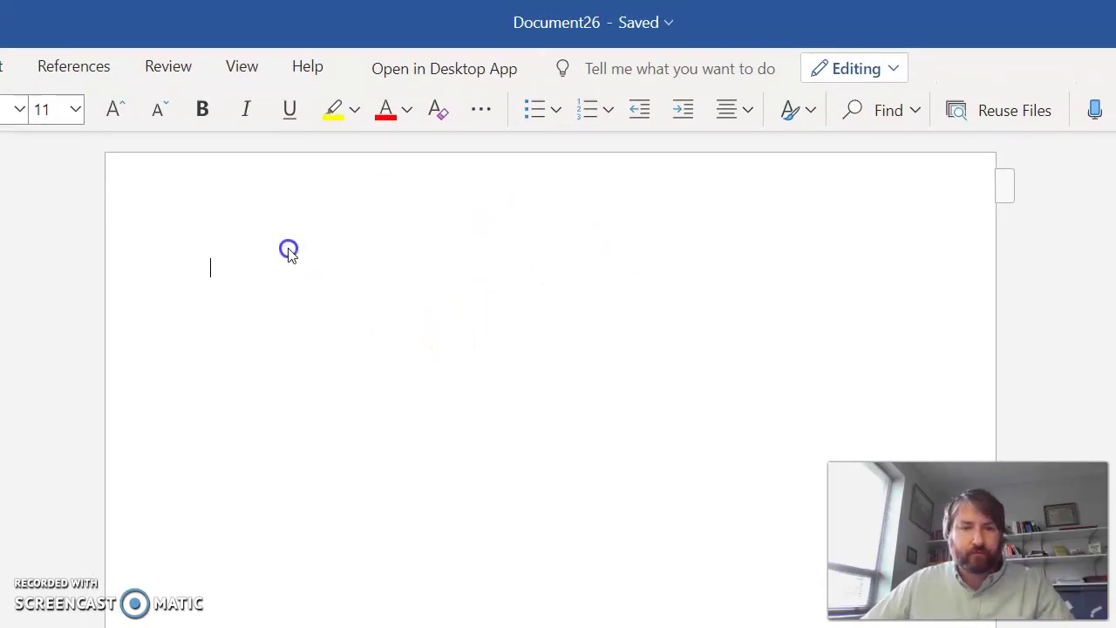
type("Student Name")
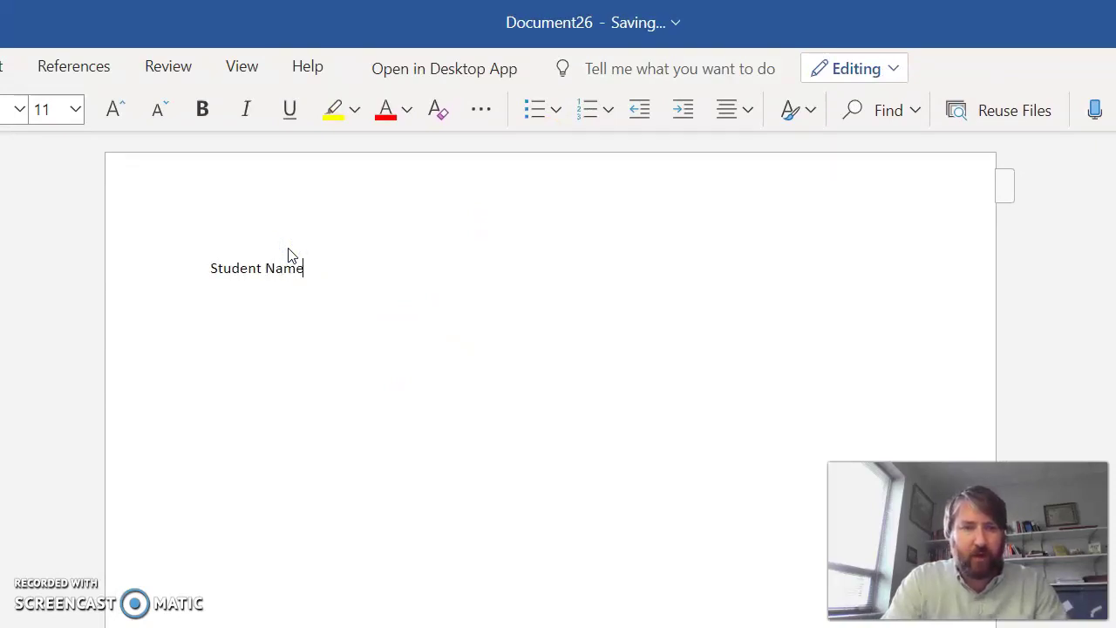
key("Return")
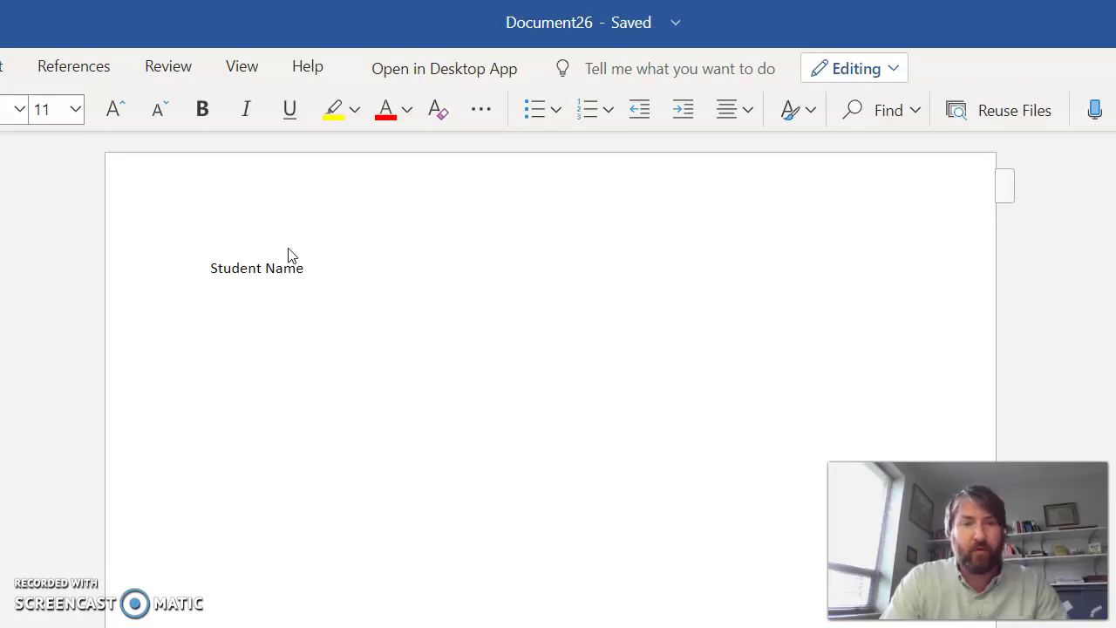
type("Teach")
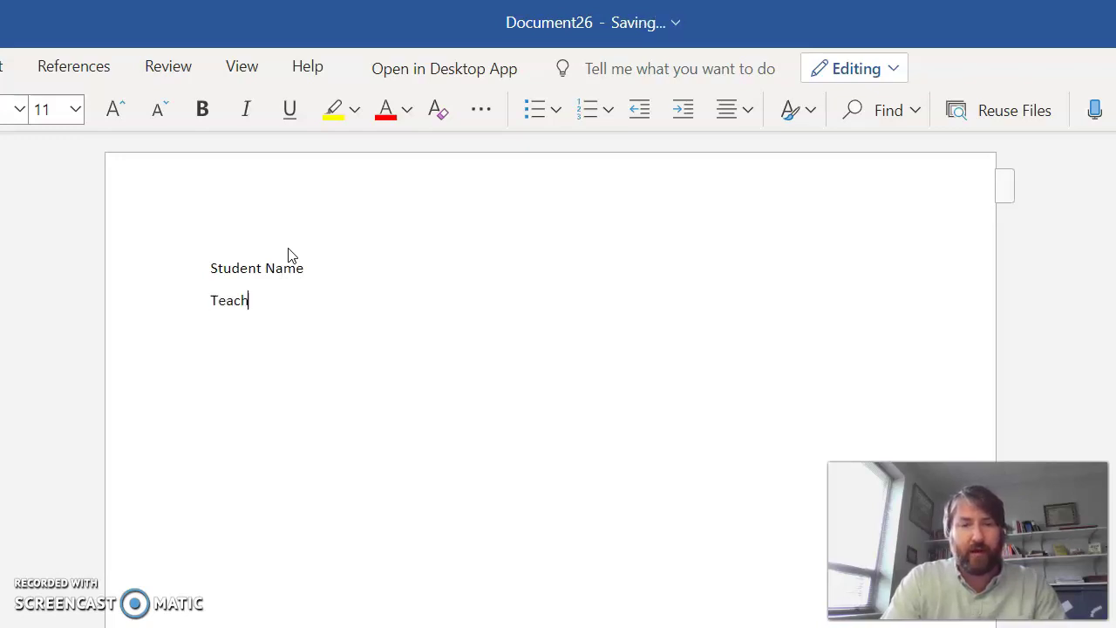
type("er's Names")
key("Return")
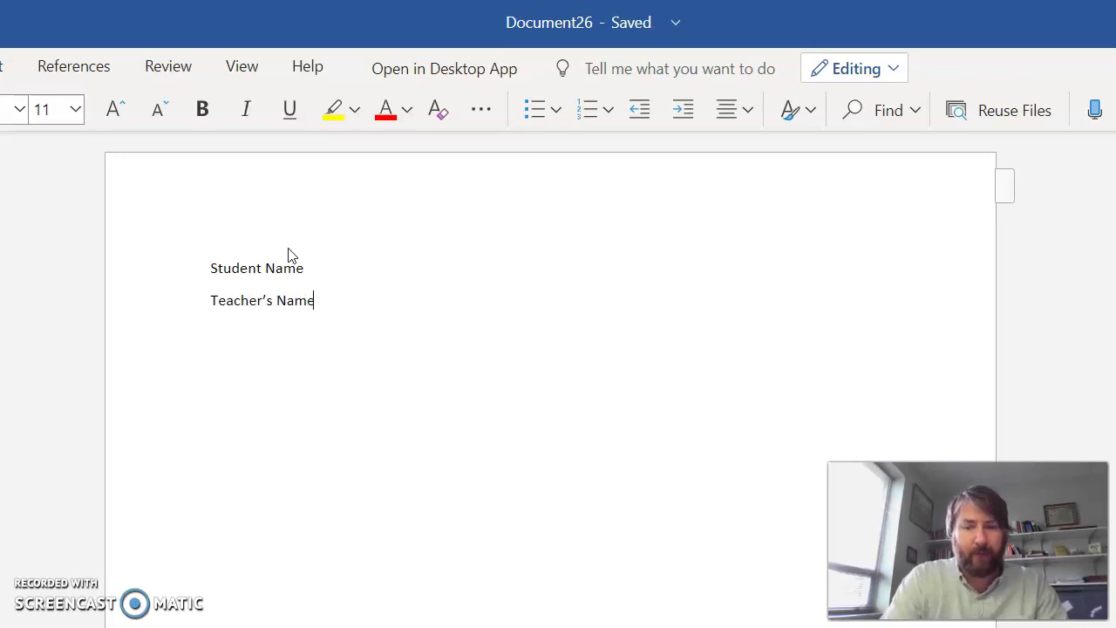
key("Return")
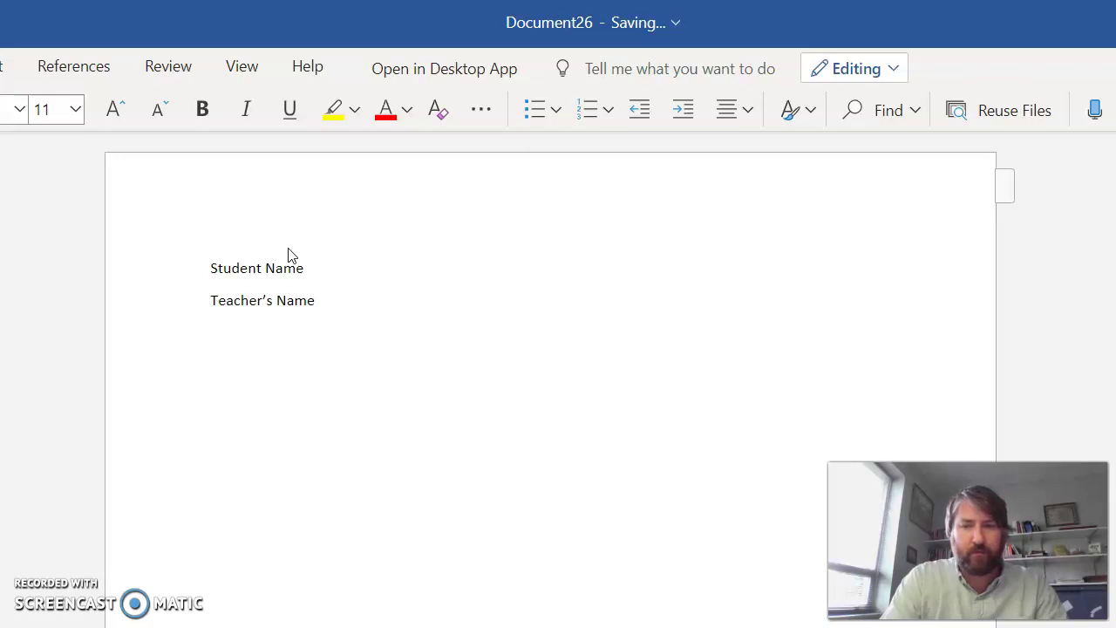
type("ENG ")
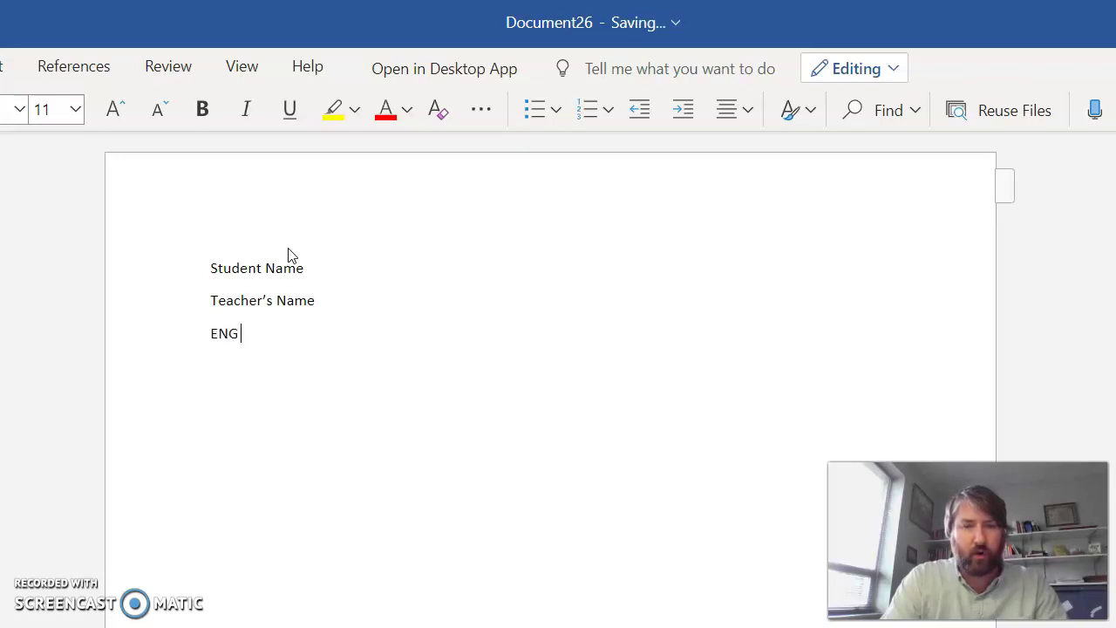
type("101 Writing")
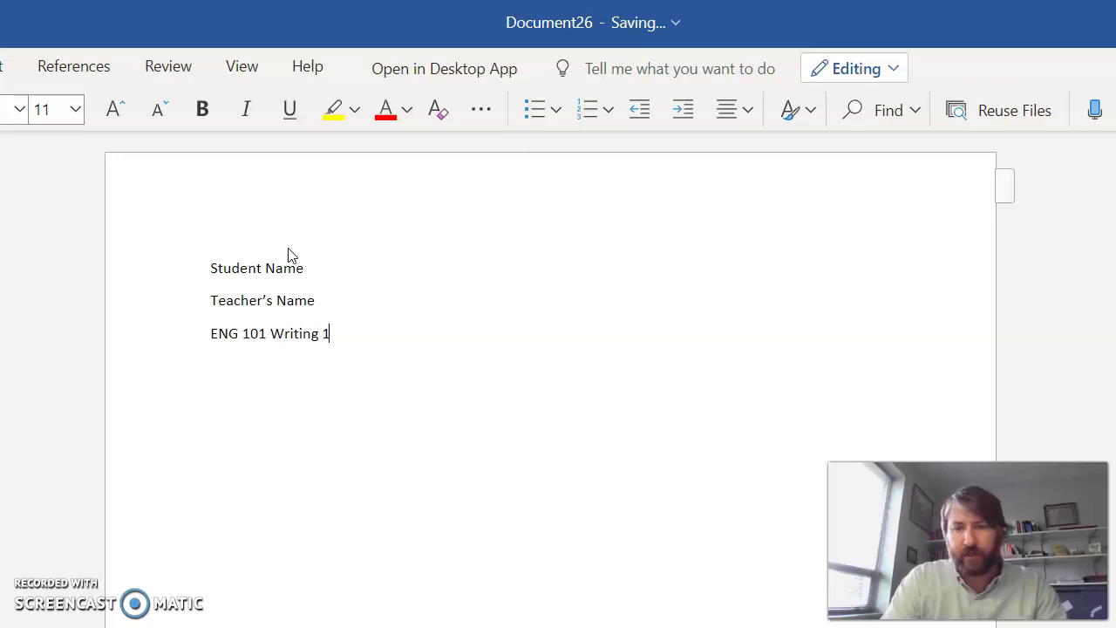
type(" 1")
key("Return")
type("2 Septe")
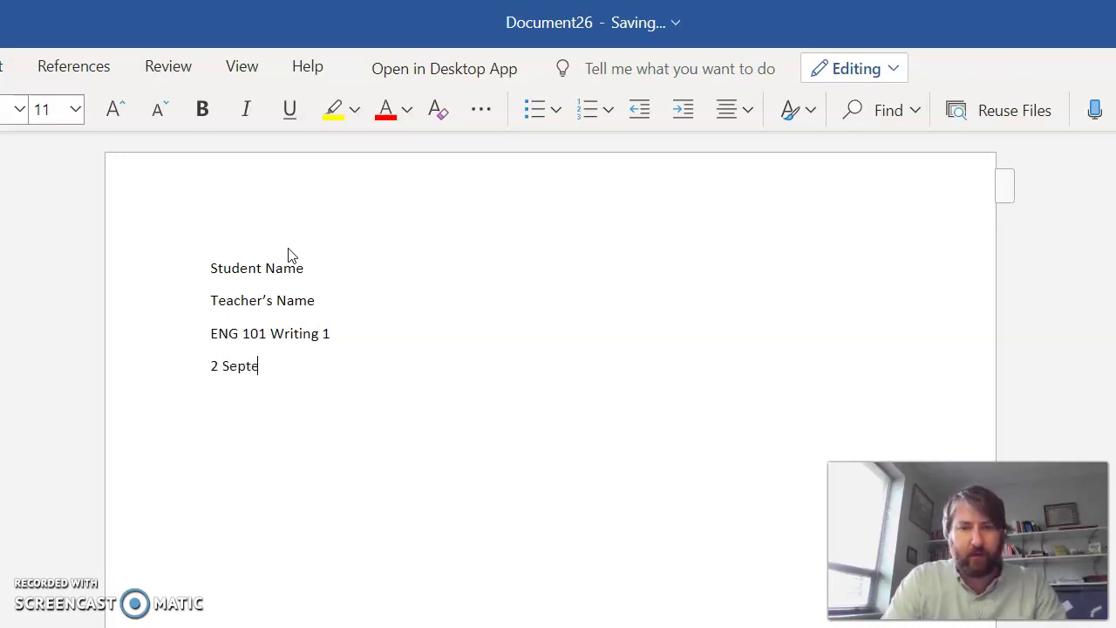
type("mber 2020")
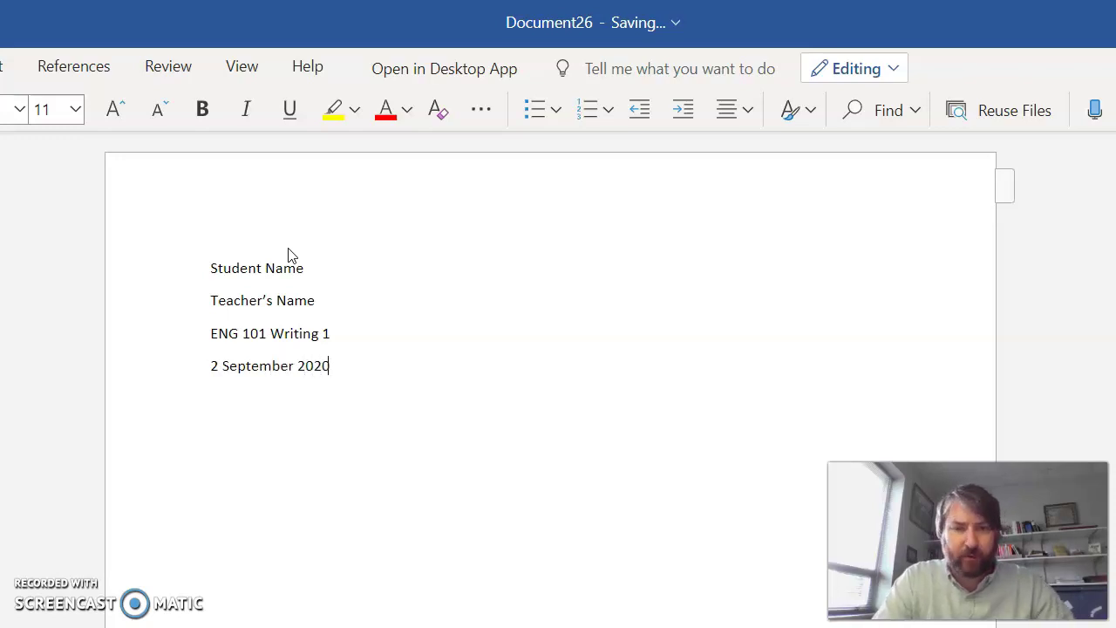
left_click(245, 264)
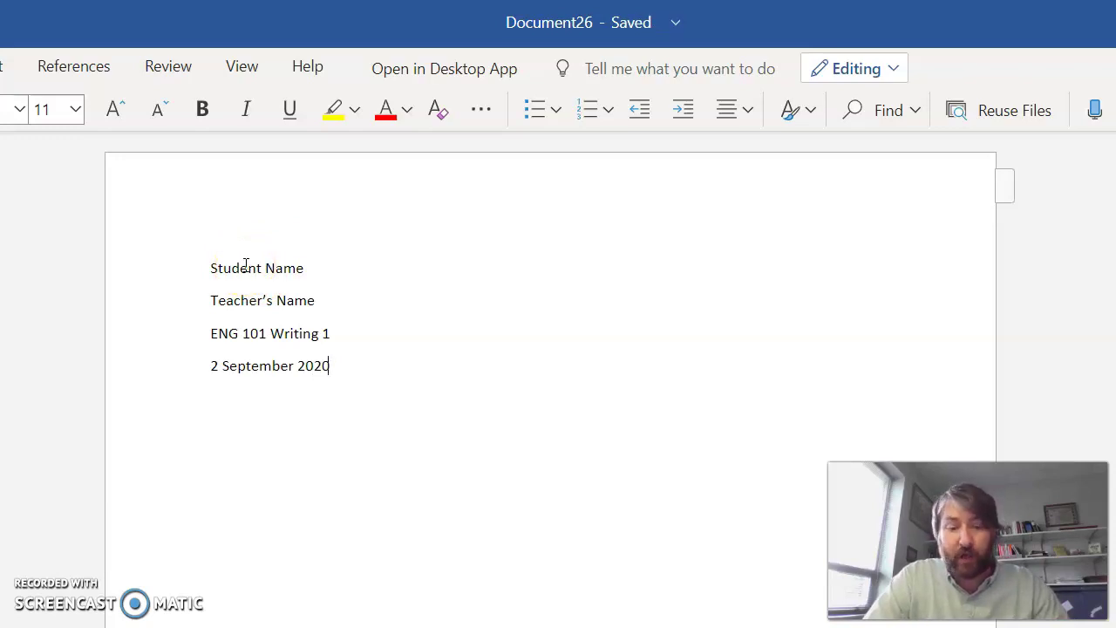
- Set all four heading lines to Times New Roman at 12 points
key("ctrl+a")
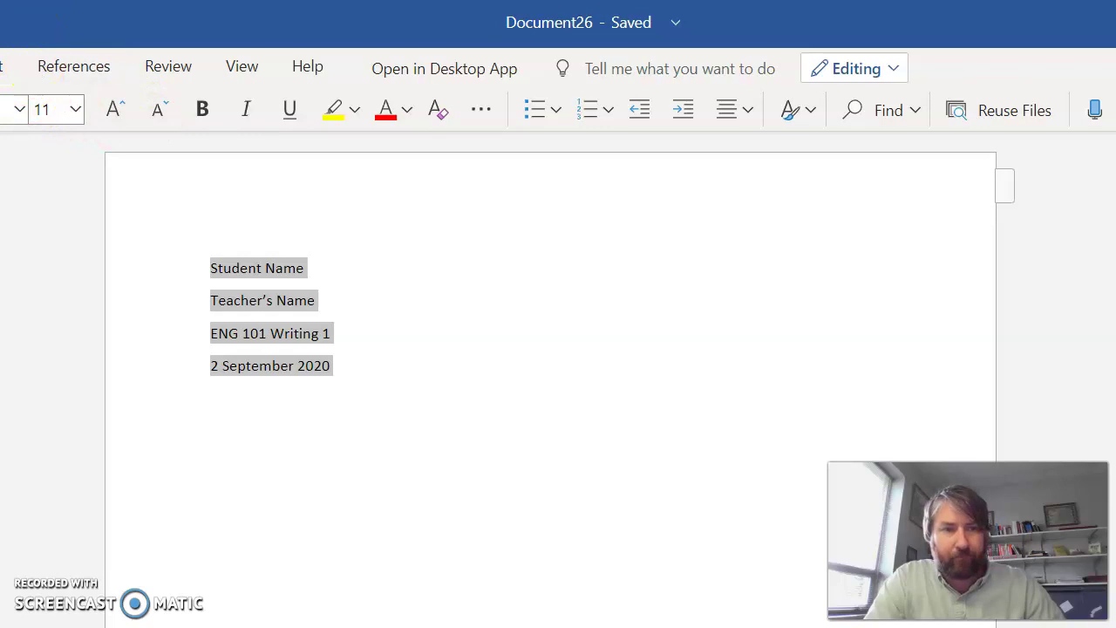
left_click(19, 108)
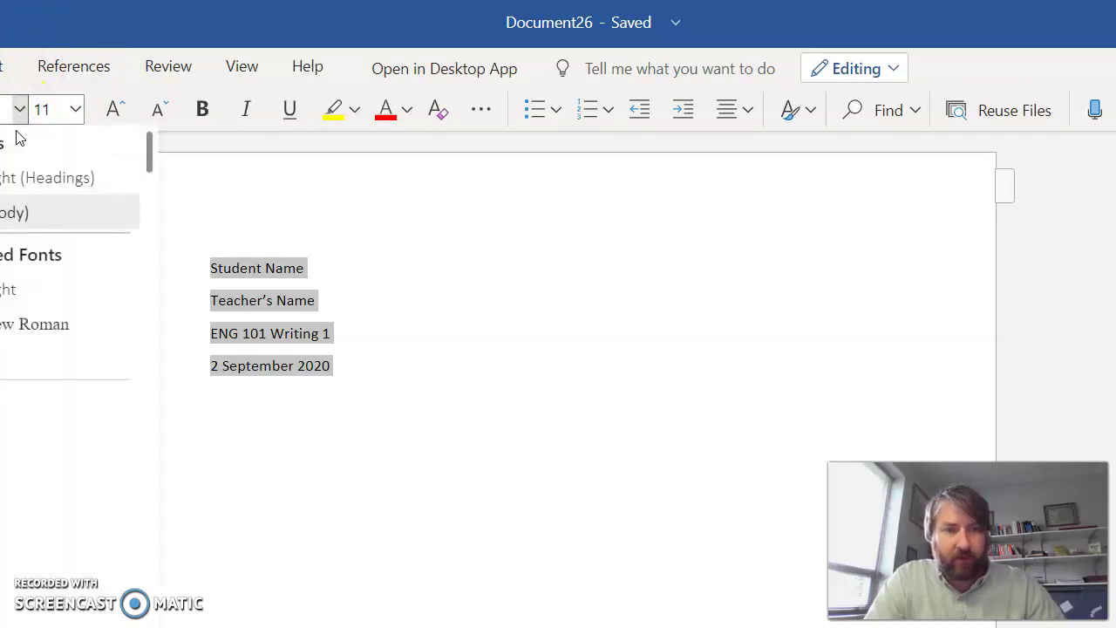
left_click(33, 325)
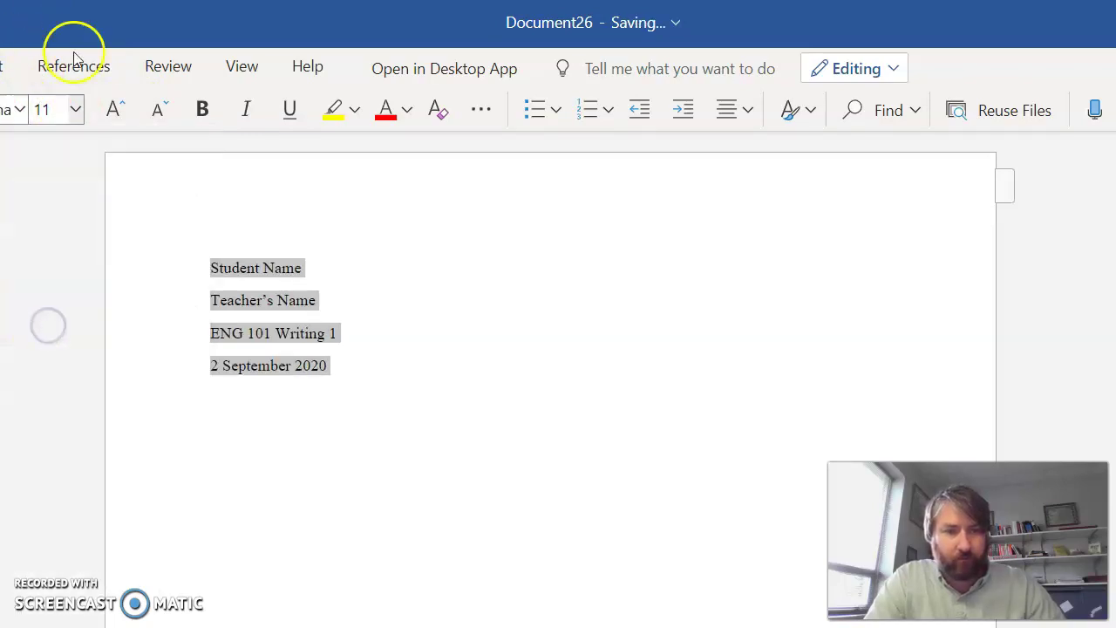
left_click(75, 109)
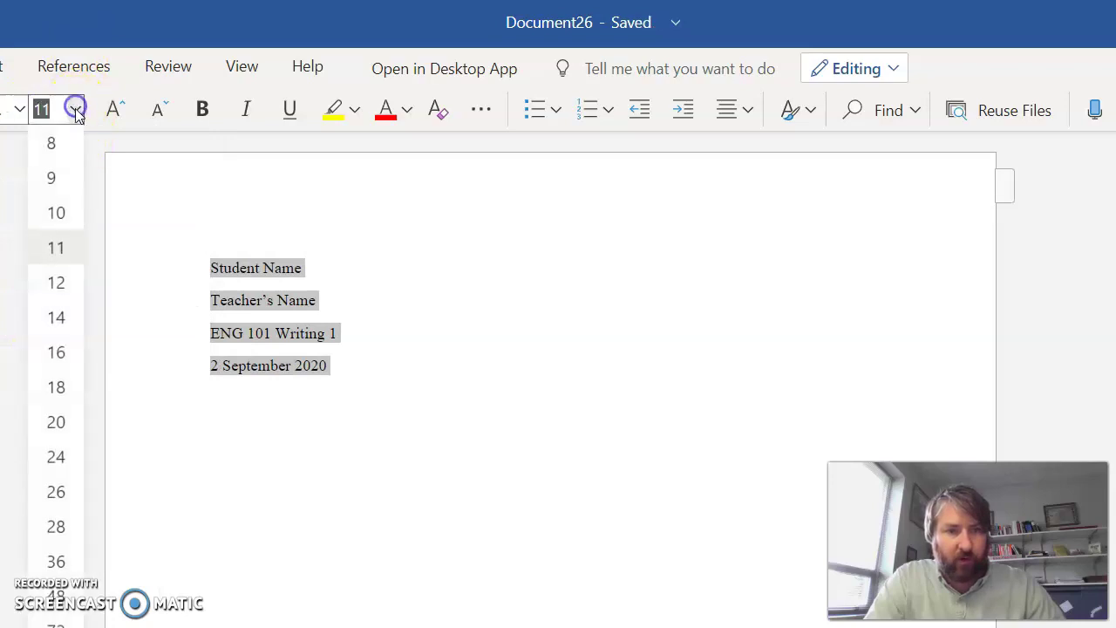
left_click(64, 300)
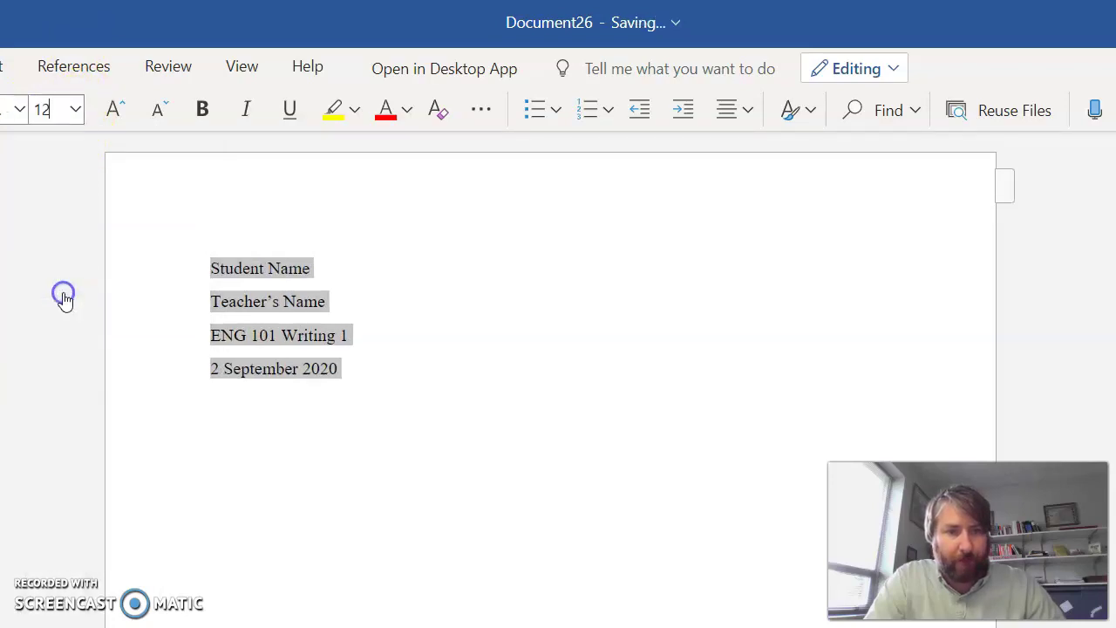
left_click(459, 290)
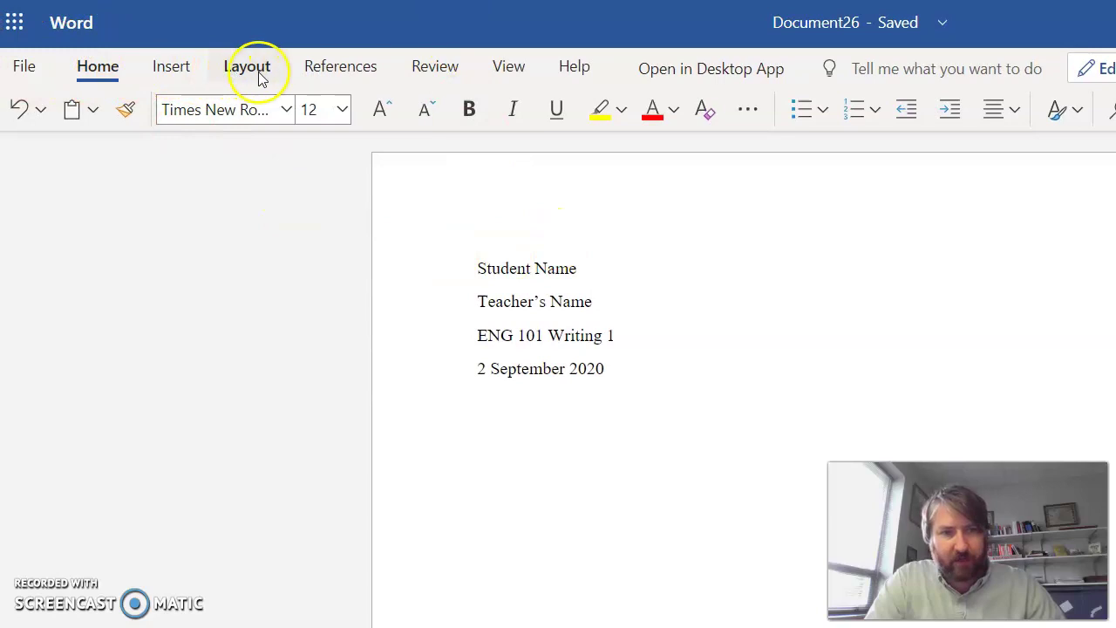
- Add the student's last name and a right-aligned page number to the page header
left_click(161, 74)
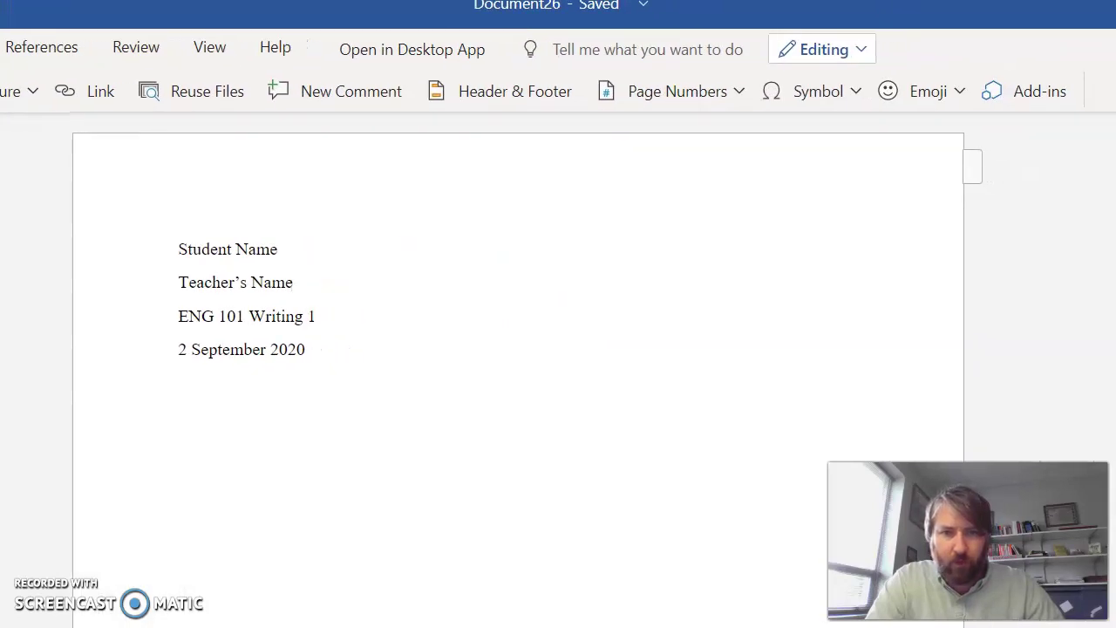
left_click(482, 96)
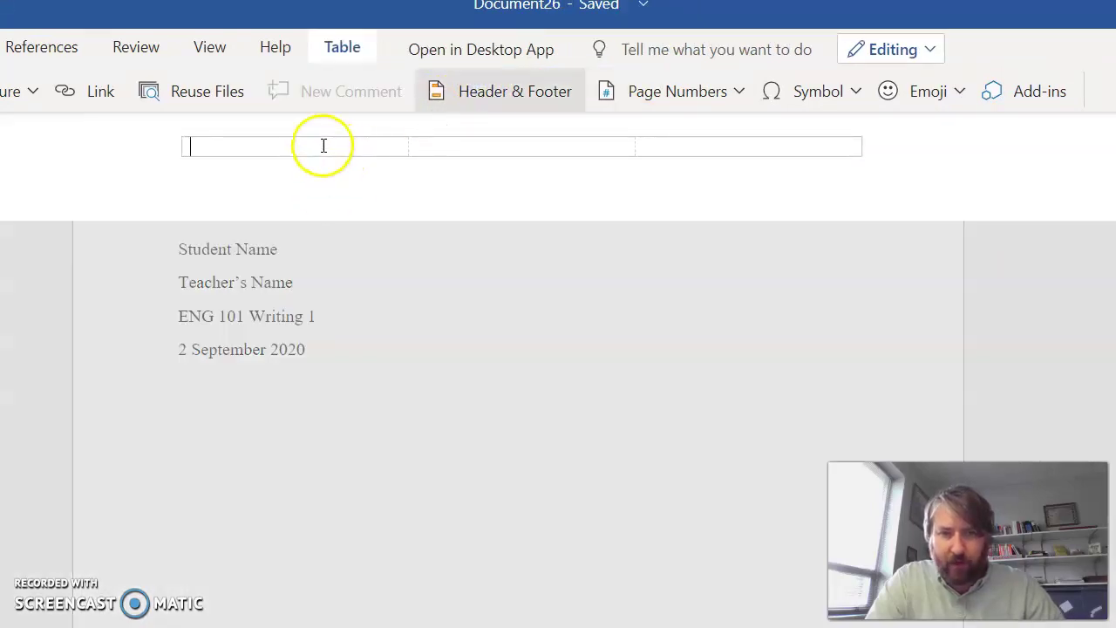
left_click(747, 147)
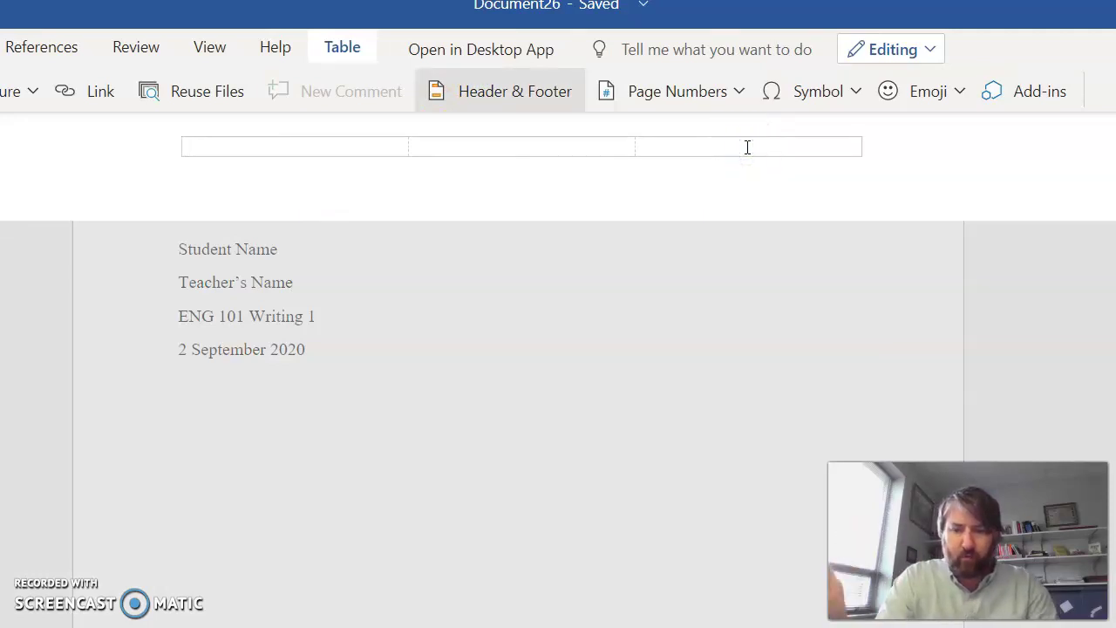
type("James")
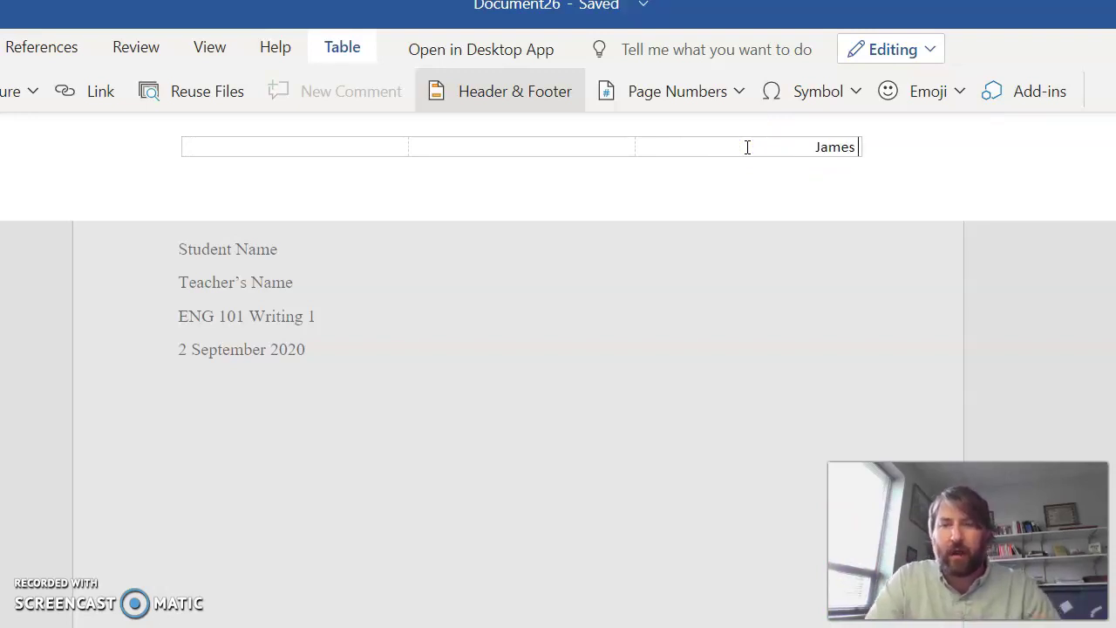
left_click(699, 90)
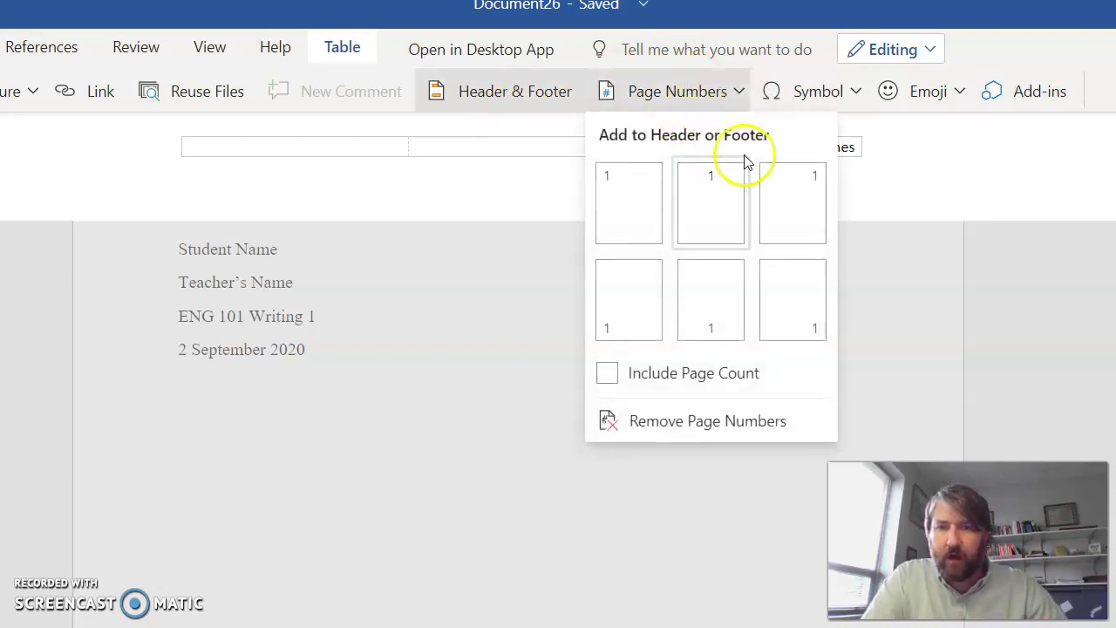
left_click(800, 185)
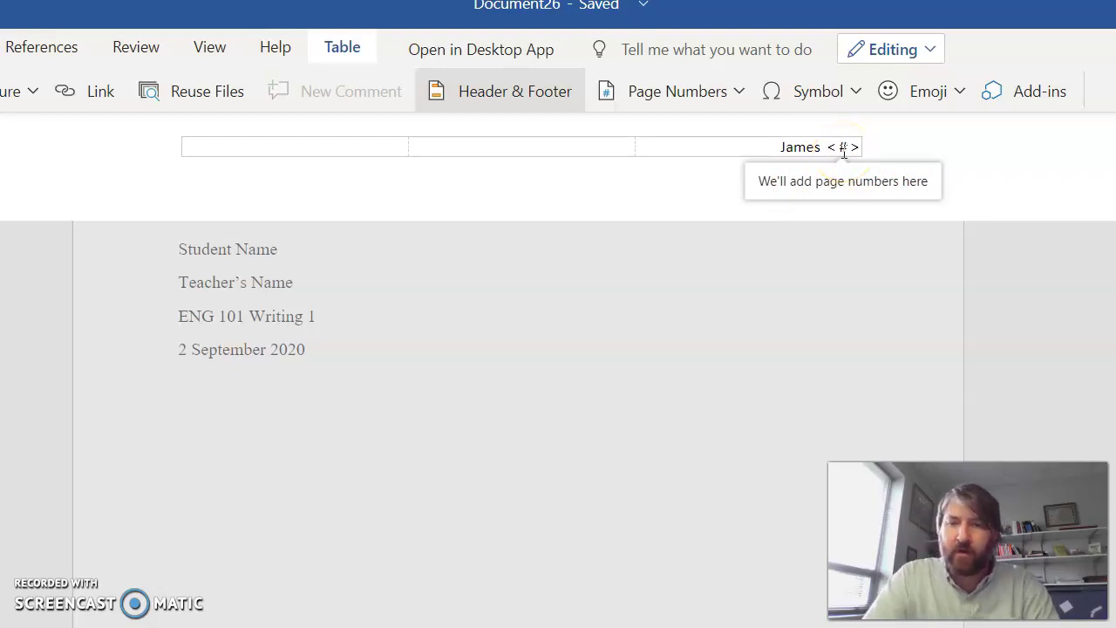
- Close header editing and return to the document body
left_click(778, 328)
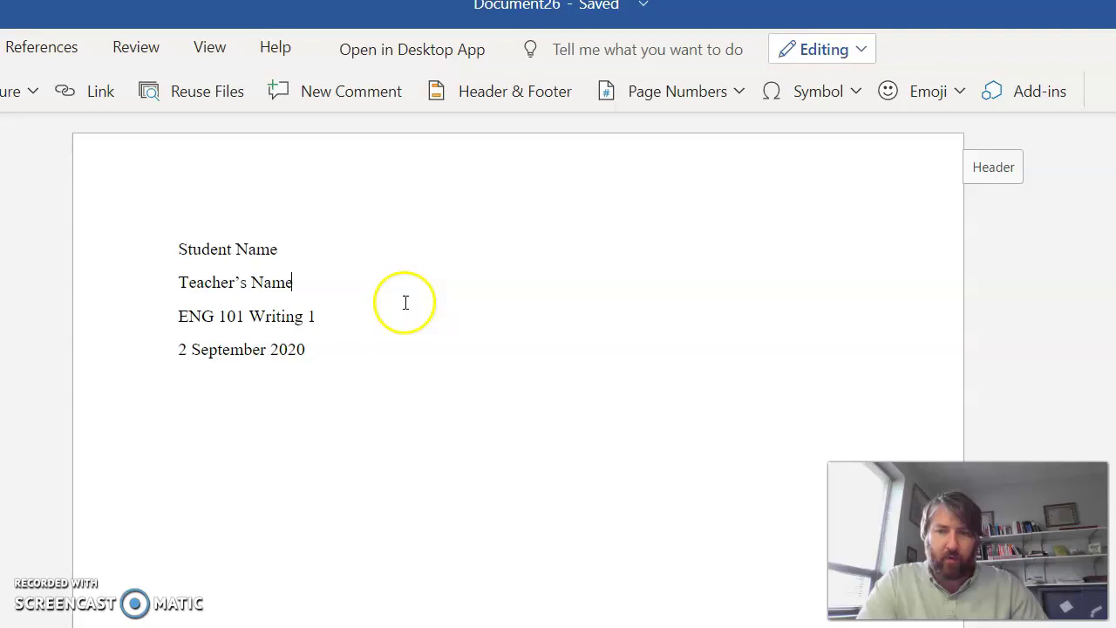
left_click(986, 177)
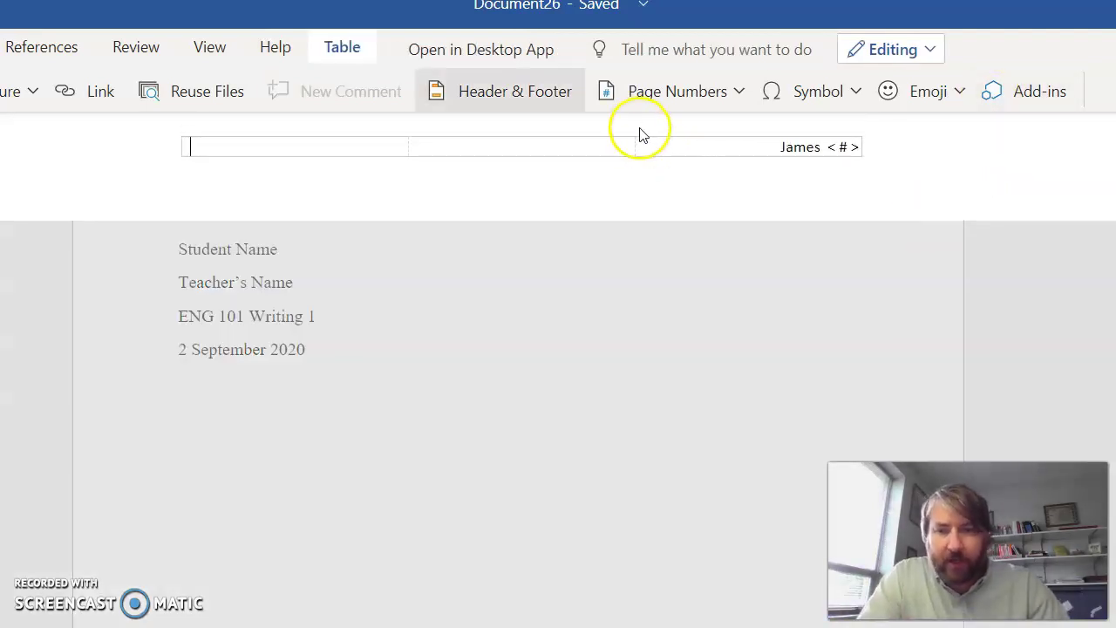
left_click(523, 297)
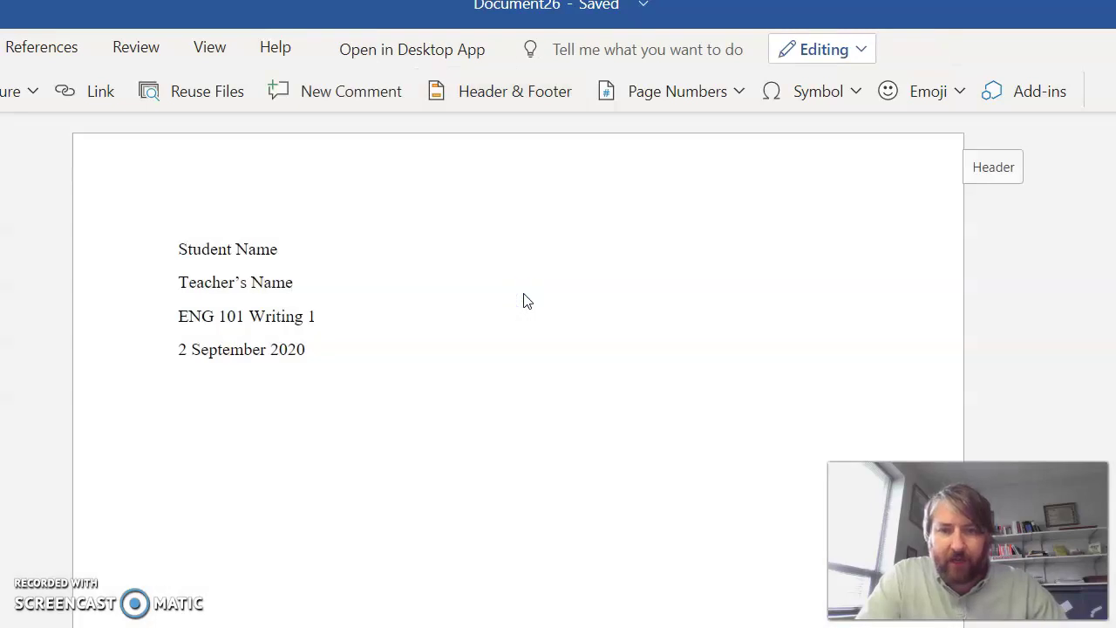
- Add a 'Title' line below the date and centre it
scroll(523, 301, "down", 1)
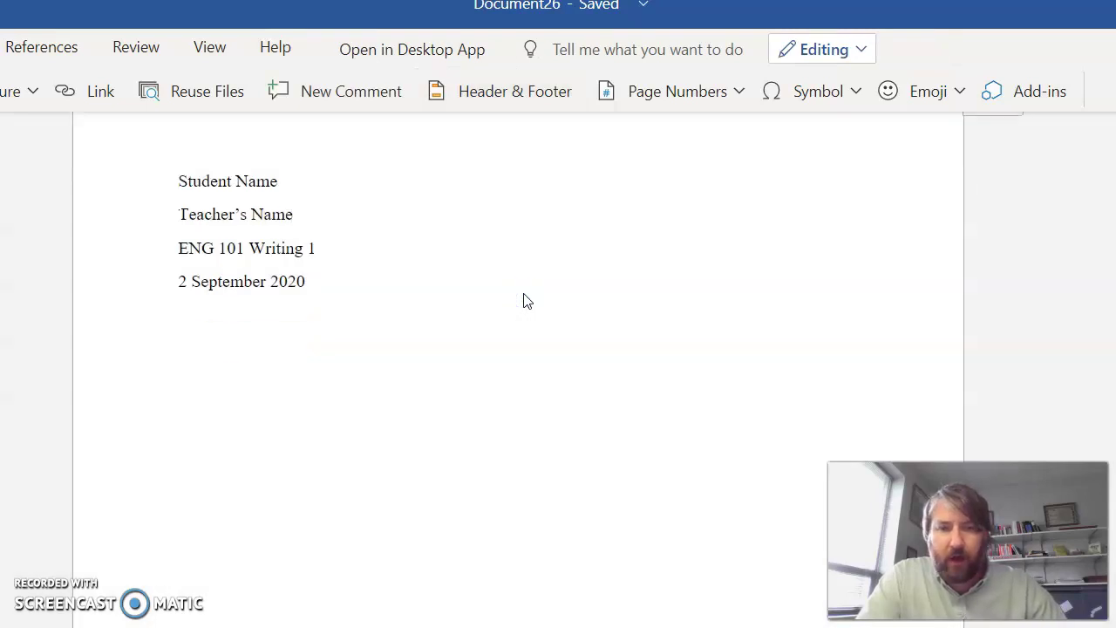
left_click(503, 320)
left_click(321, 278)
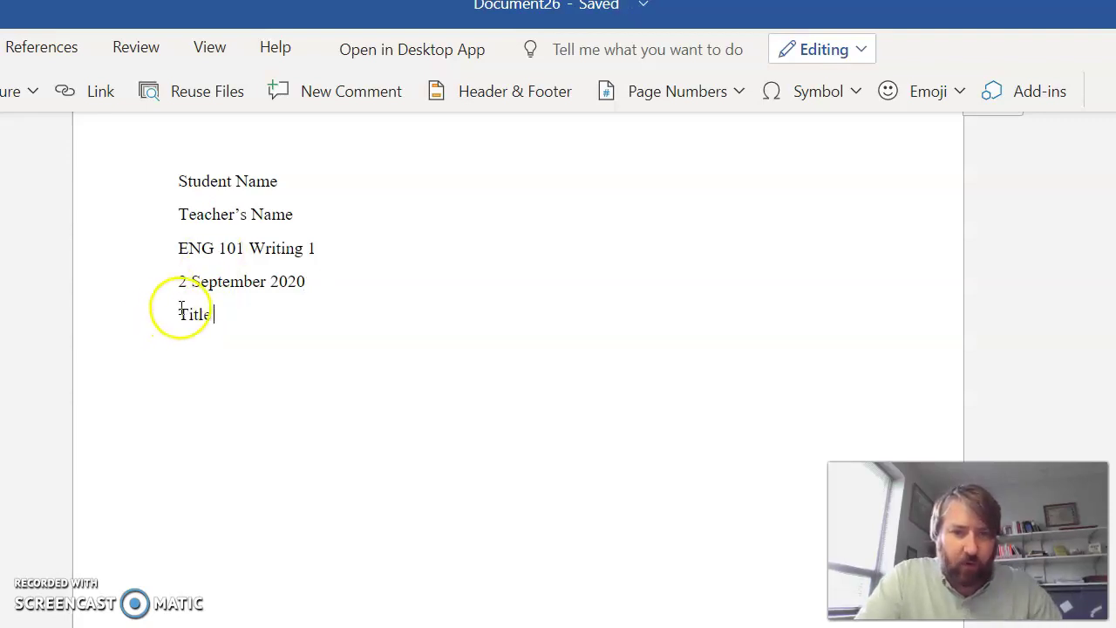
left_click_drag(180, 310, 210, 312)
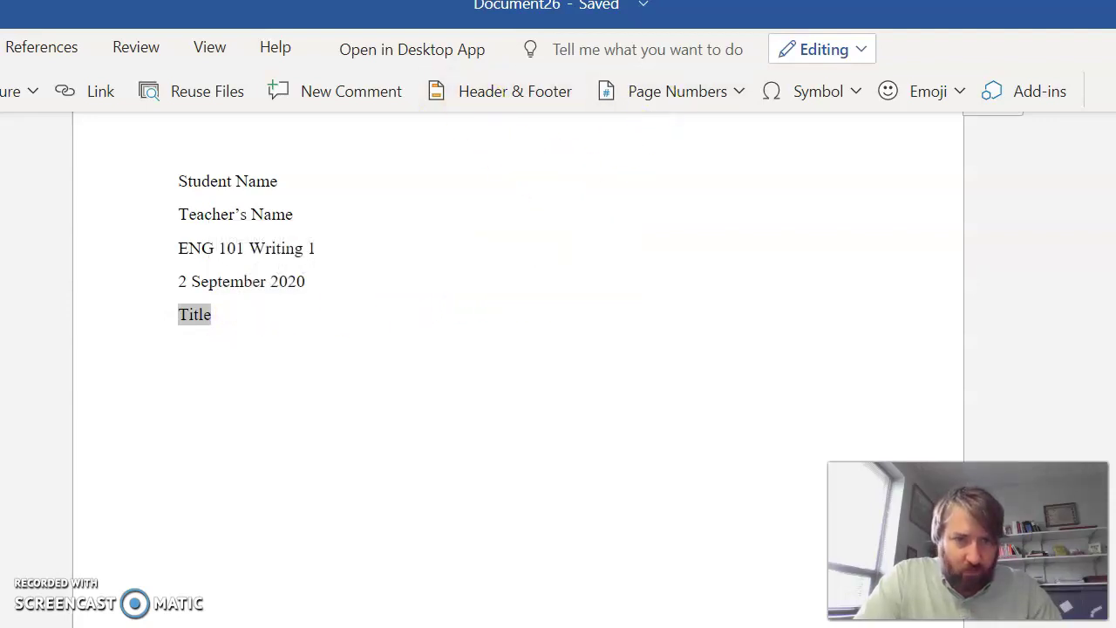
left_click(2, 47)
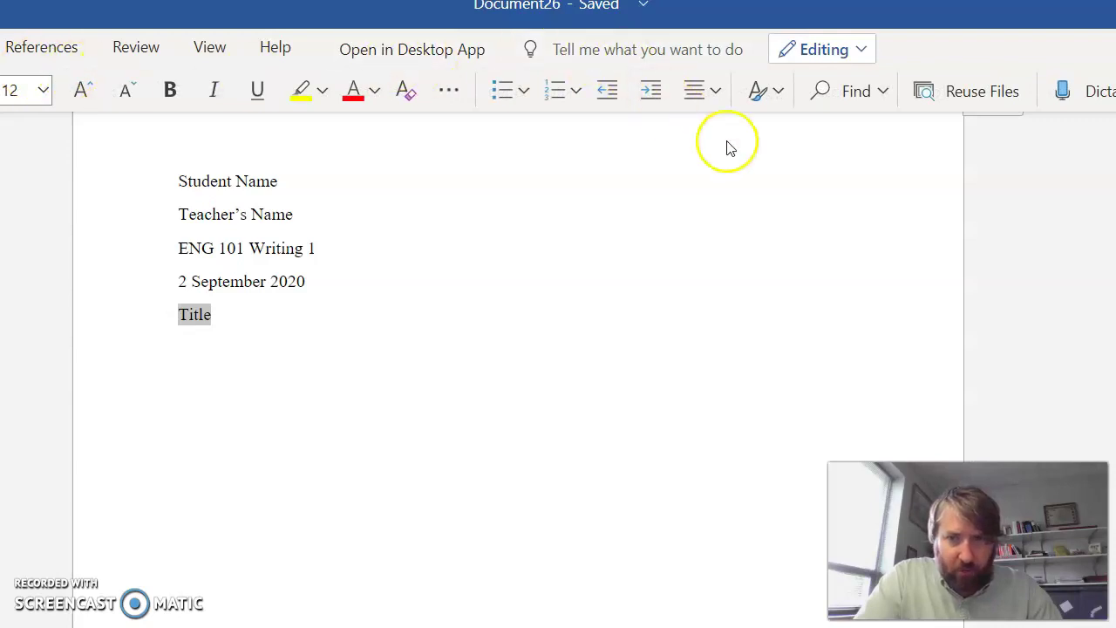
left_click(706, 90)
left_click(750, 172)
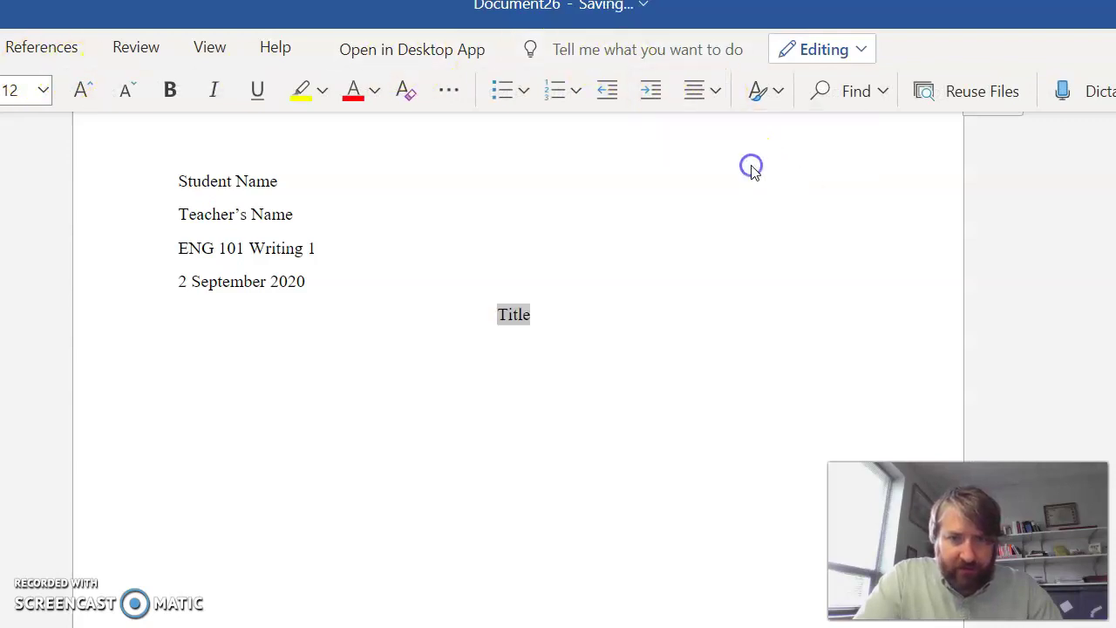
- Add blank lines below the centred title to move down the page
left_click(625, 309)
key("Return")
key("Return")
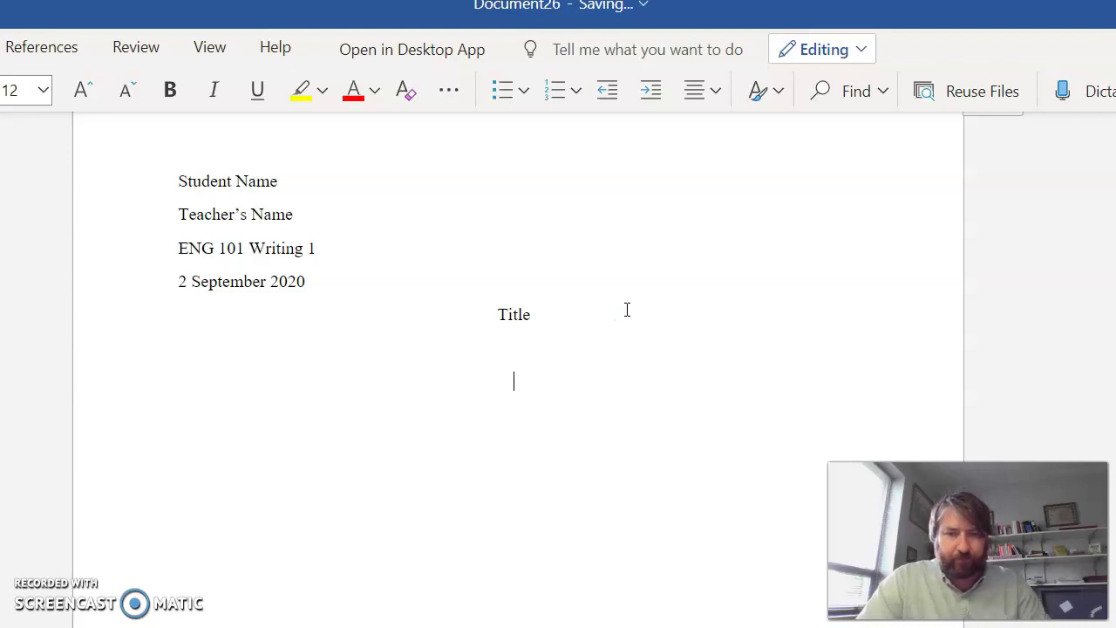
key("Return")
key("Return")
key("Return")
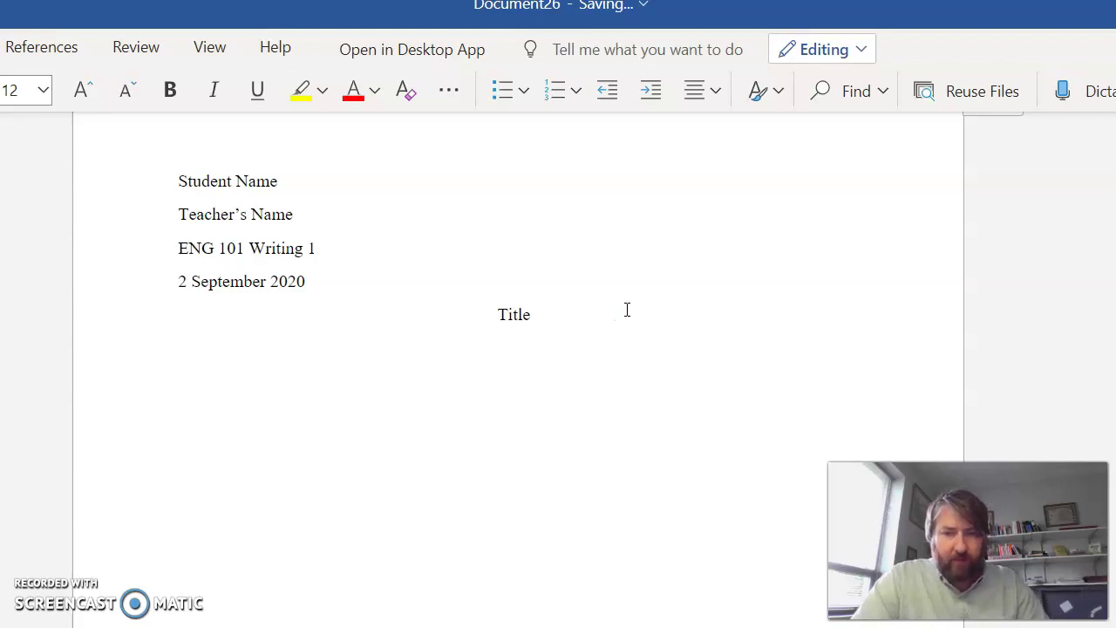
key("Return")
key("Return")
key("Return")
key("Return")
key("Return")
key("Return")
key("Return")
key("Return")
key("Return")
key("Return")
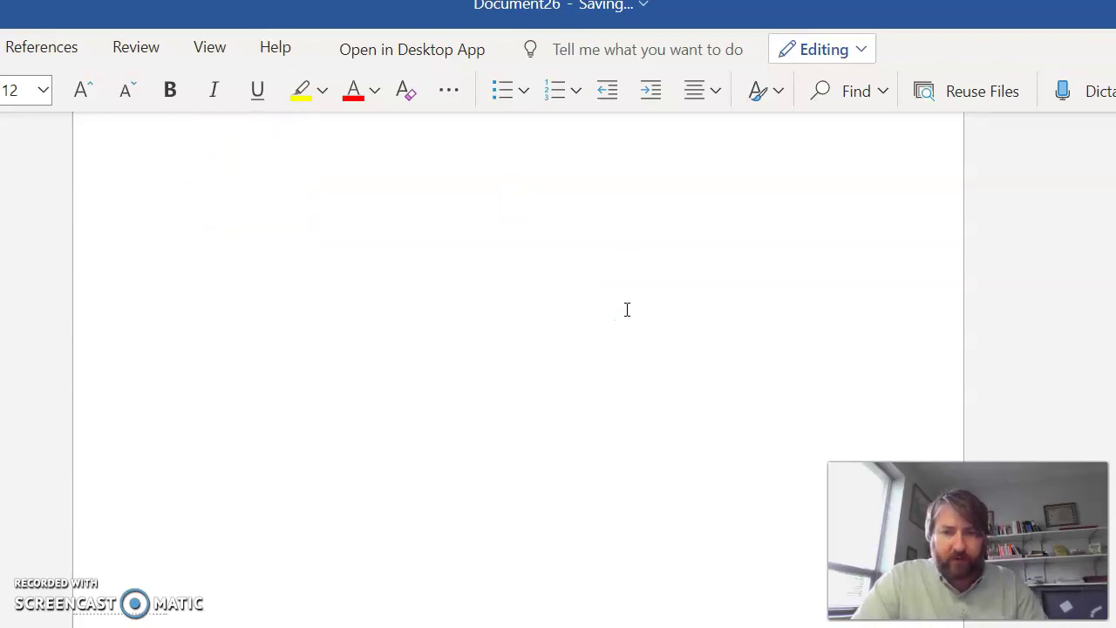
- Start page two with a 'Works Cited' heading and left-align the line below it
key("Return")
key("Return")
key("Return")
key("Return")
key("Return")
key("Return")
key("Return")
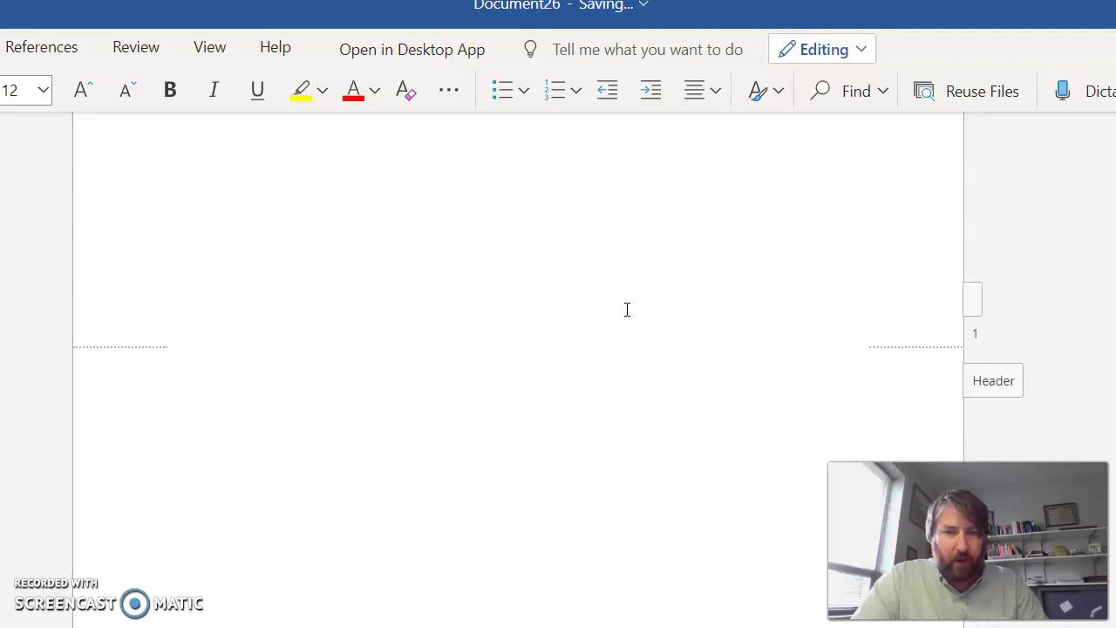
left_click(457, 423)
type("Works")
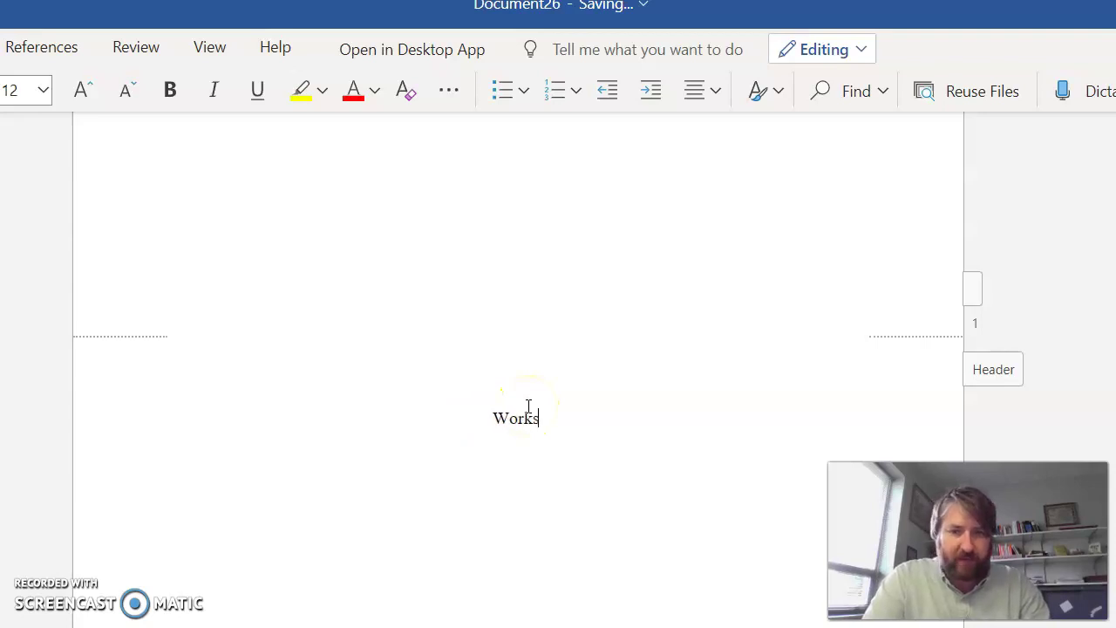
type(" Cited")
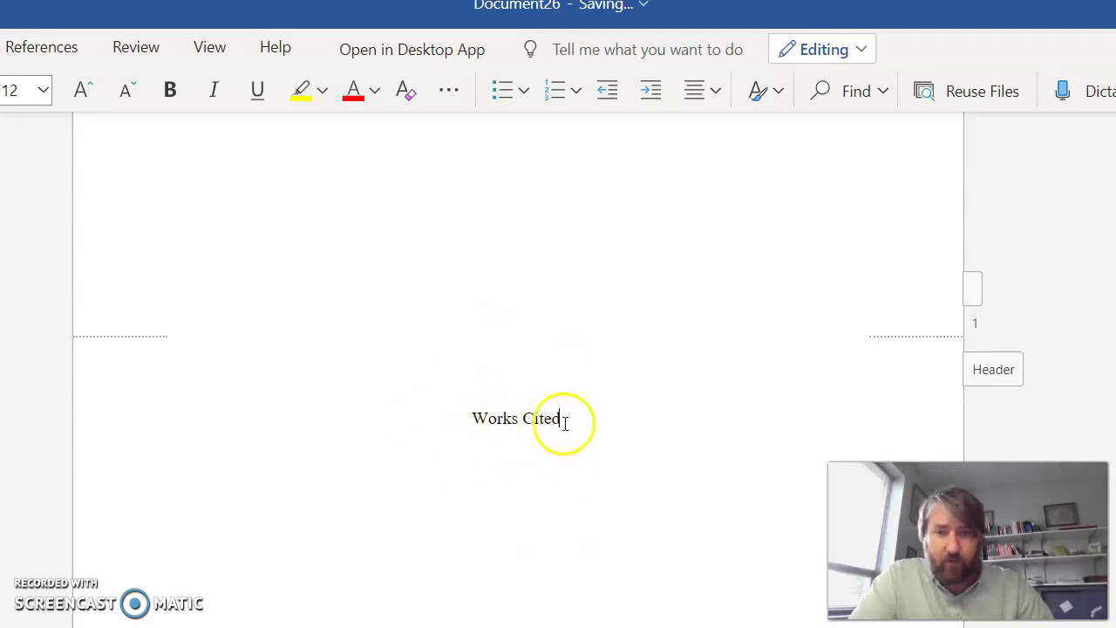
left_click(715, 91)
left_click(699, 175)
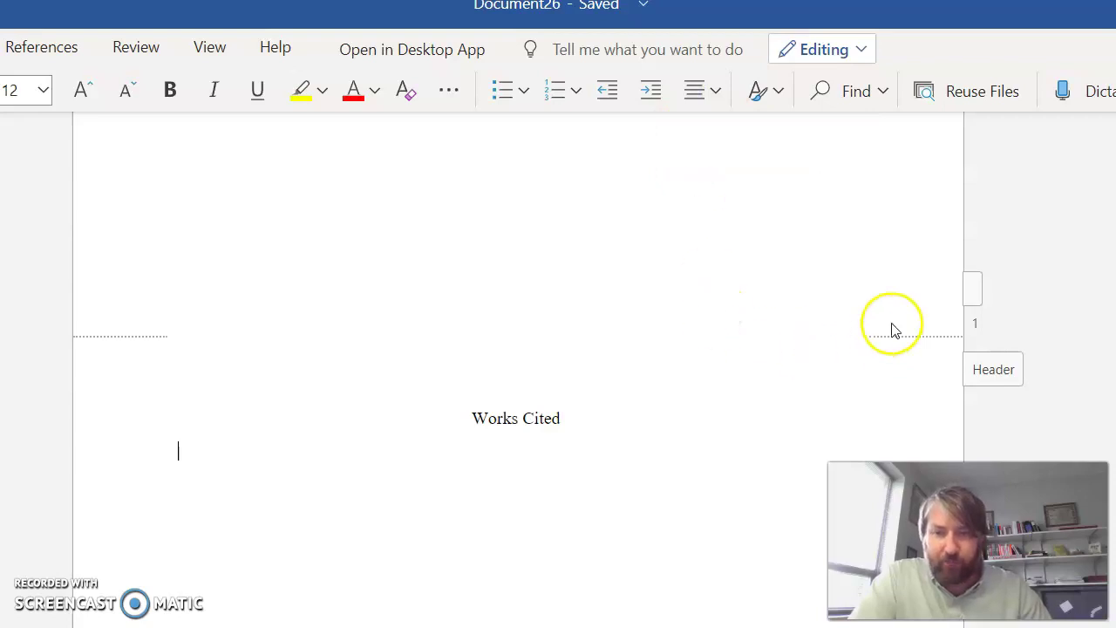
- Type a two-line placeholder entry beneath the Works Cited heading
left_click(994, 371)
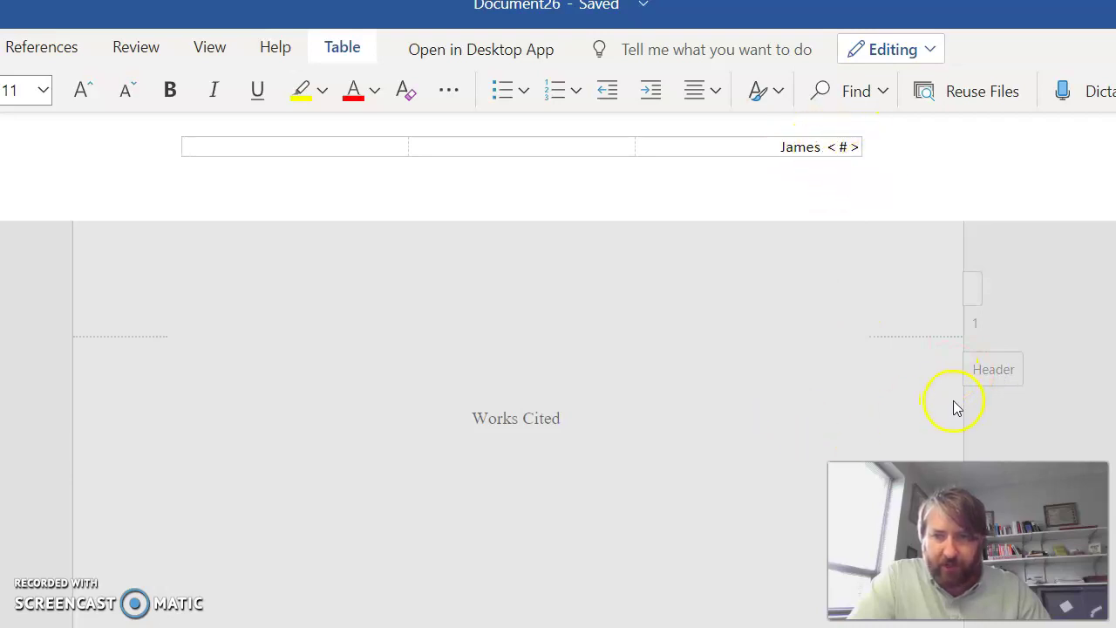
left_click(994, 371)
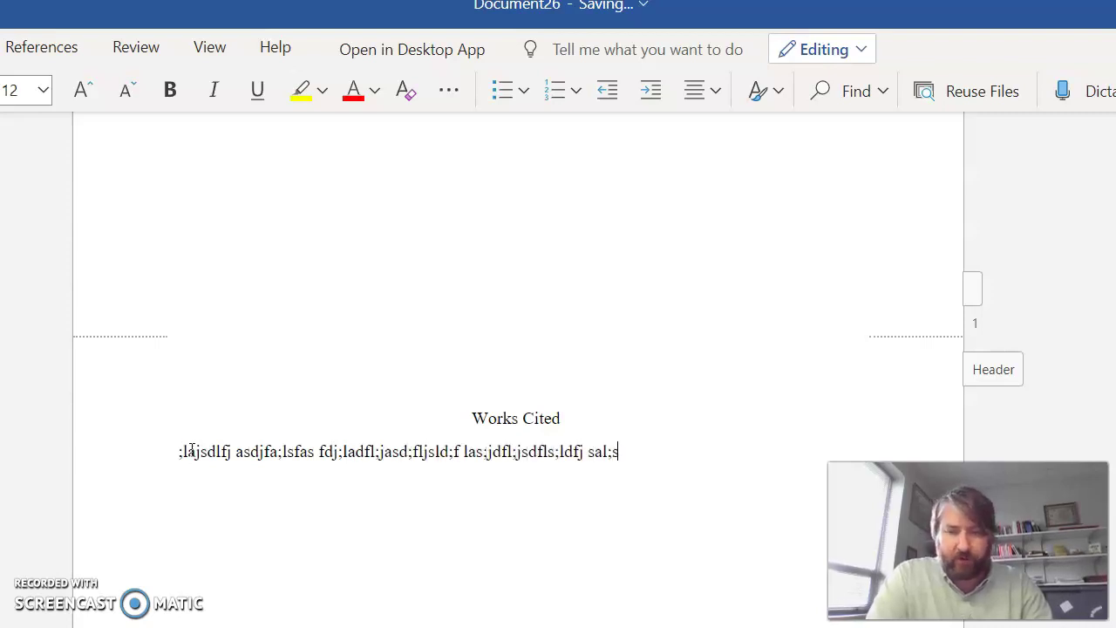
type("jkdf;laksjdf;lasjf;dljasd;f las;djf ;laskdj f;al;lskjdf;lasjdf;laksjdf;l")
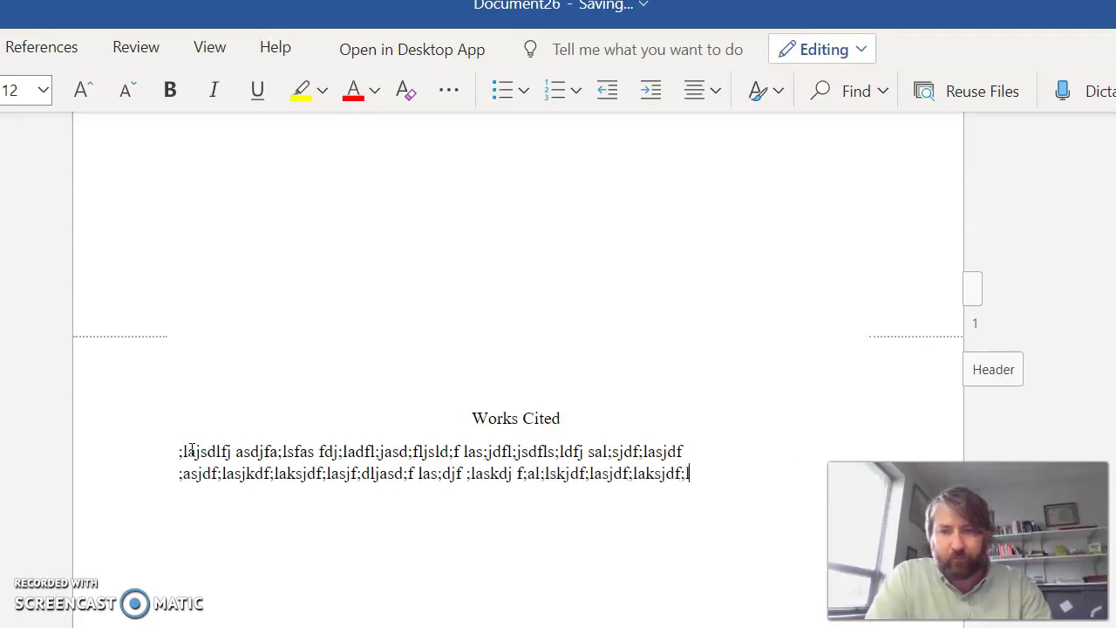
type(".")
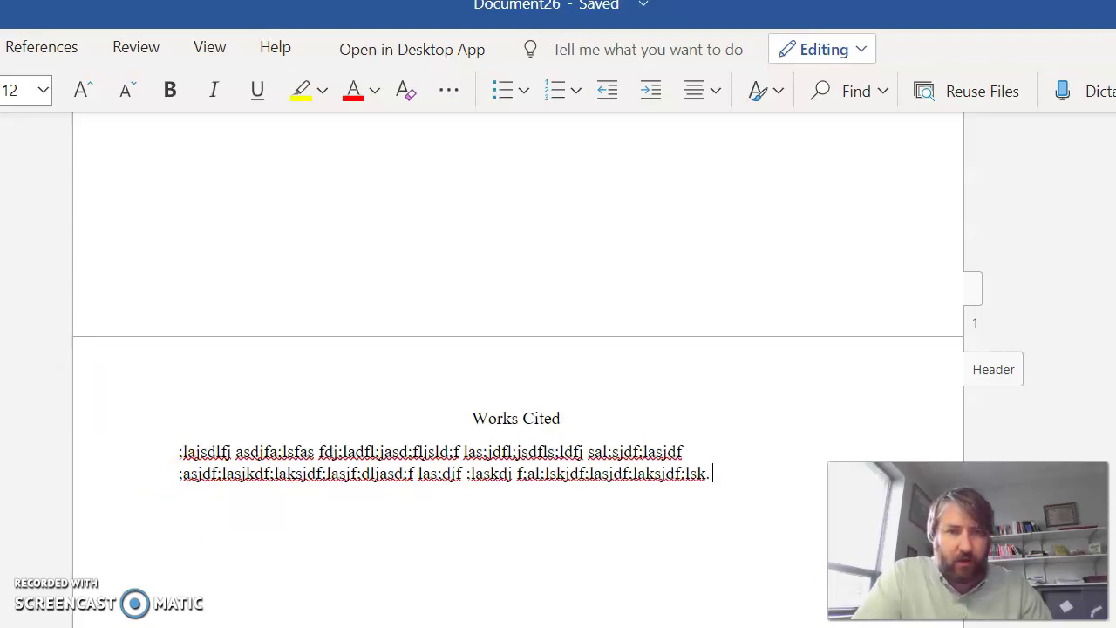
key("alt+n")
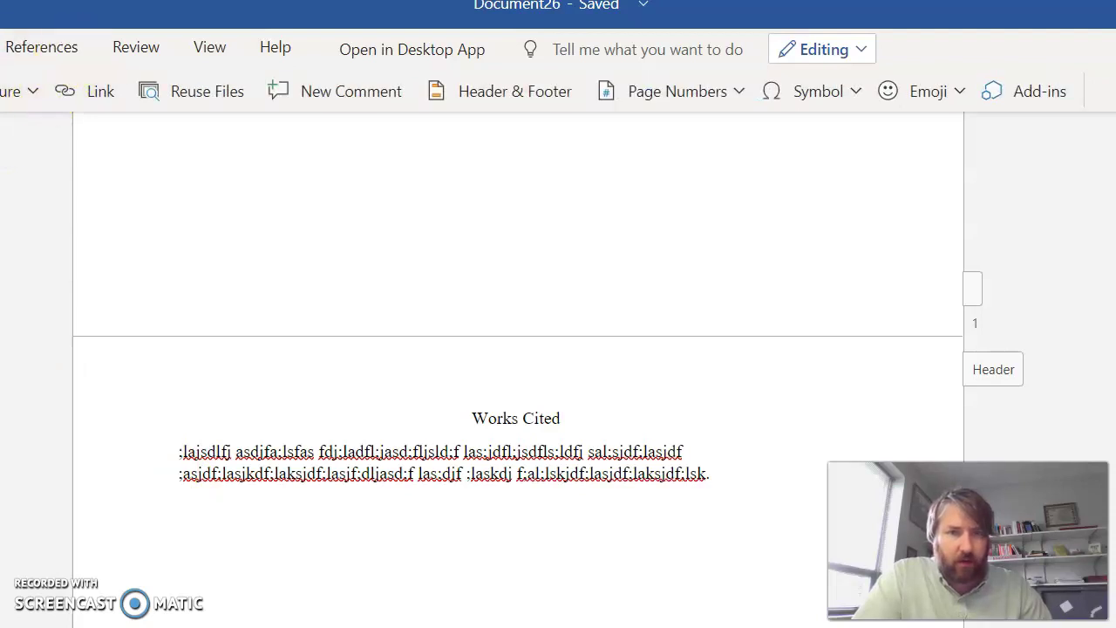
- Apply a 0.5" hanging indent to the placeholder entry through Paragraph settings
key("alt+p")
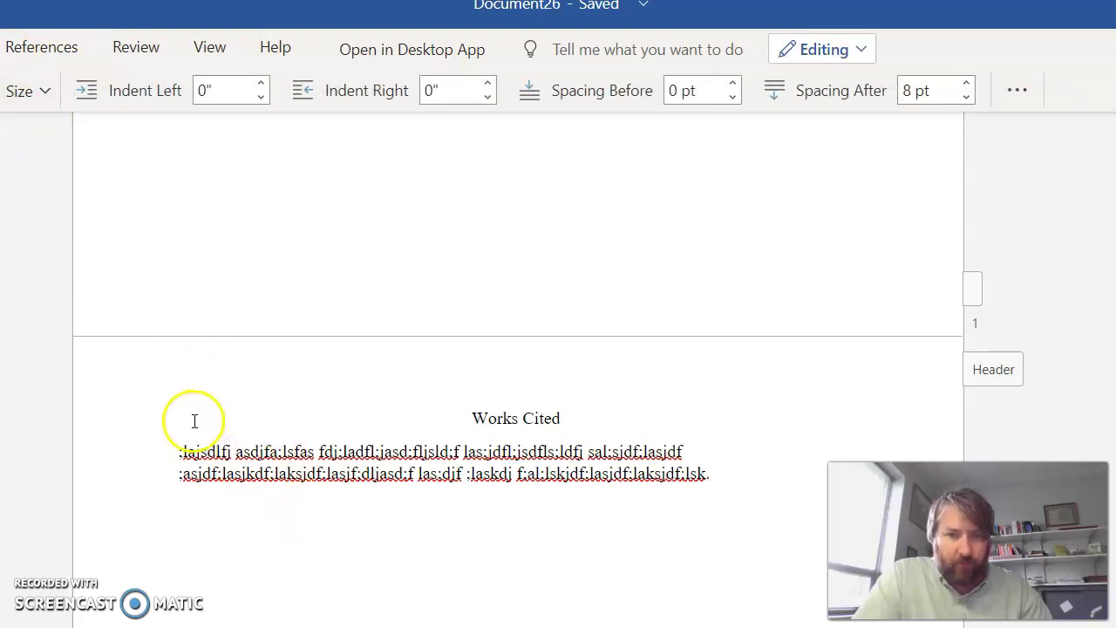
left_click_drag(179, 450, 720, 482)
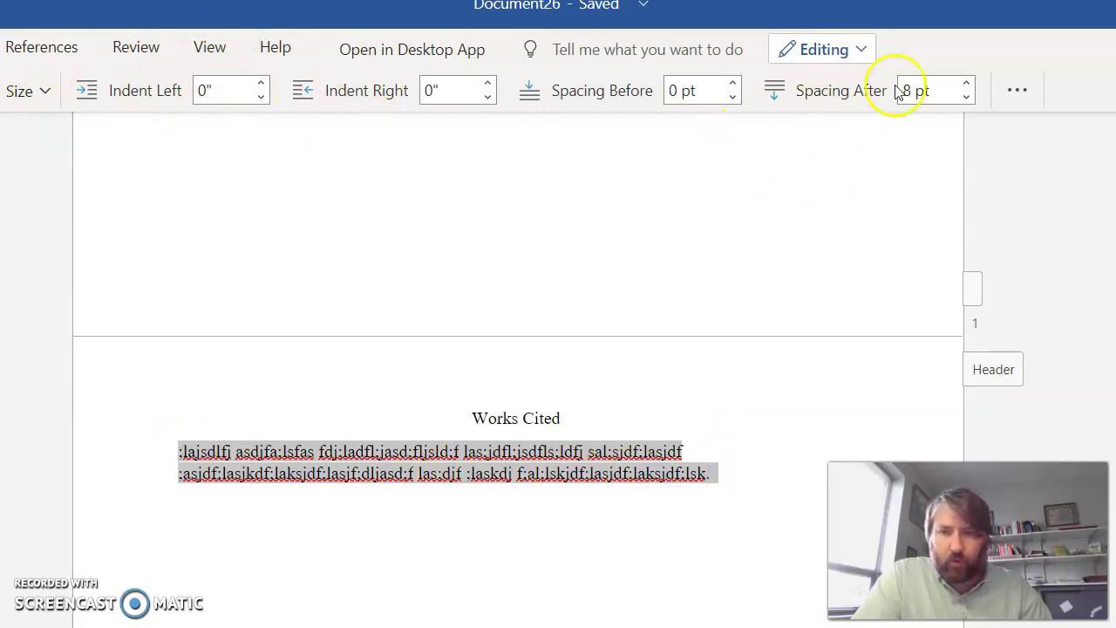
left_click(1017, 92)
left_click(1064, 174)
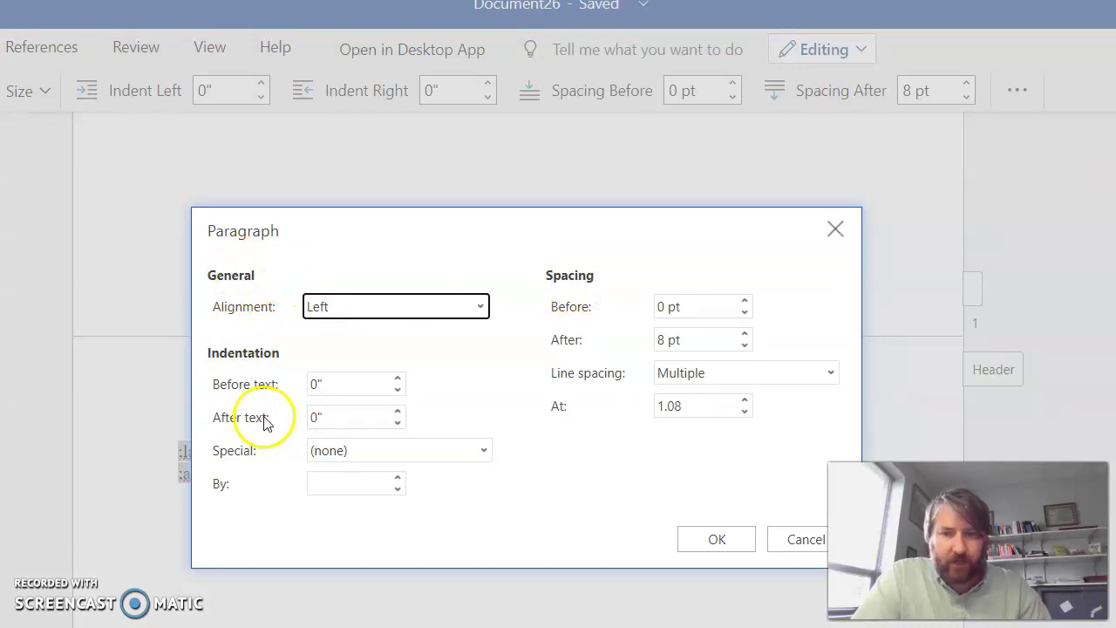
left_click(479, 454)
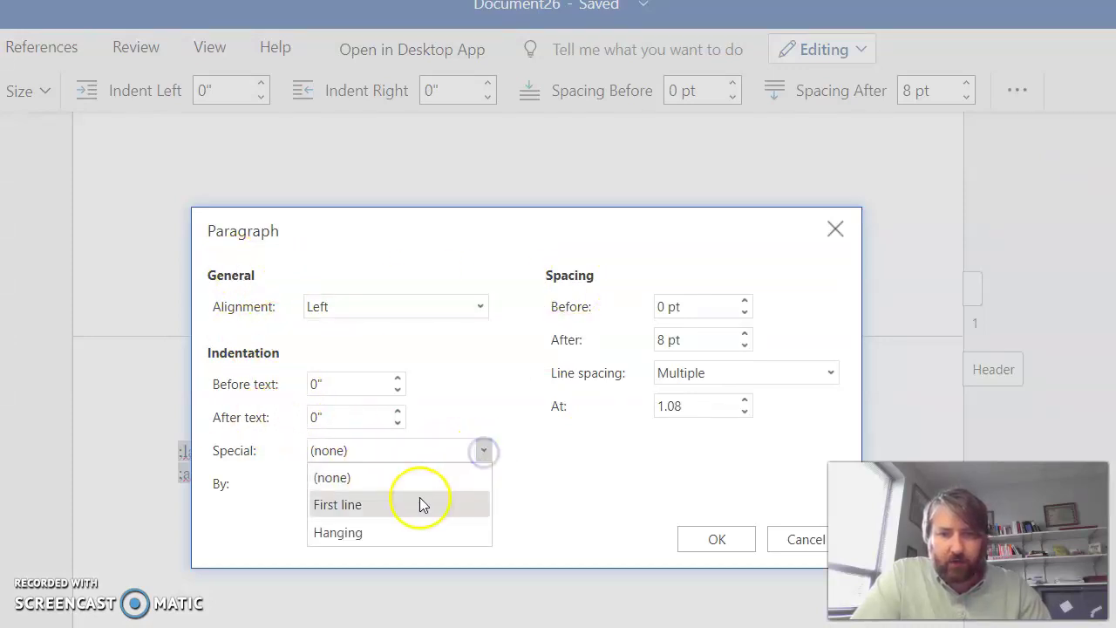
left_click(401, 530)
left_click(723, 538)
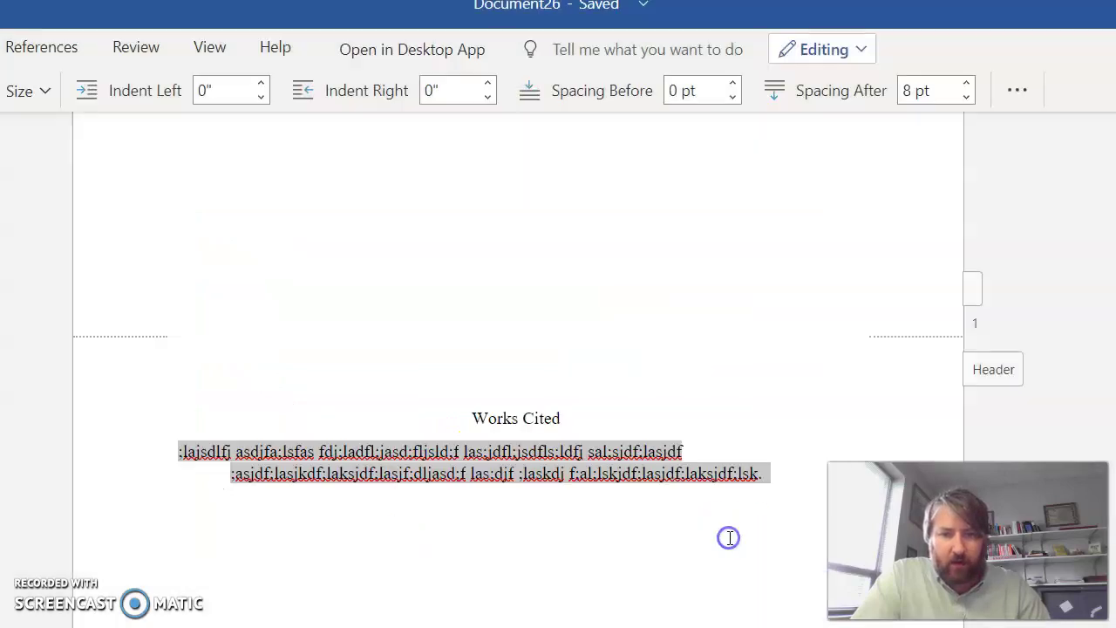
left_click(218, 559)
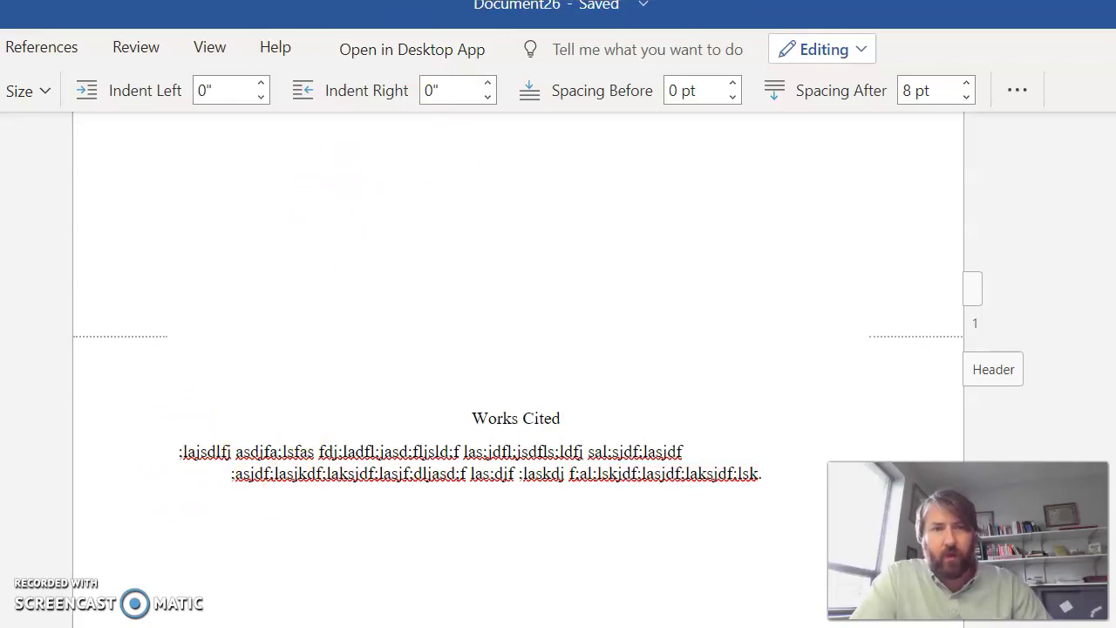
- Search the web for Hopkinsville Community College and open the college website
key("ctrl+t")
left_click(506, 323)
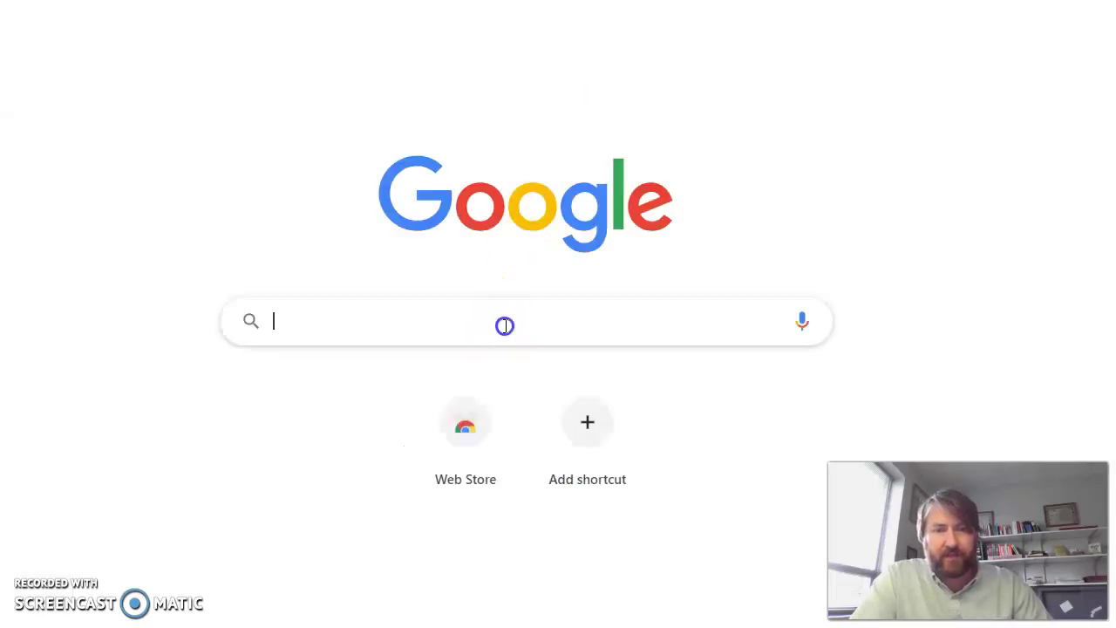
type("Hopki")
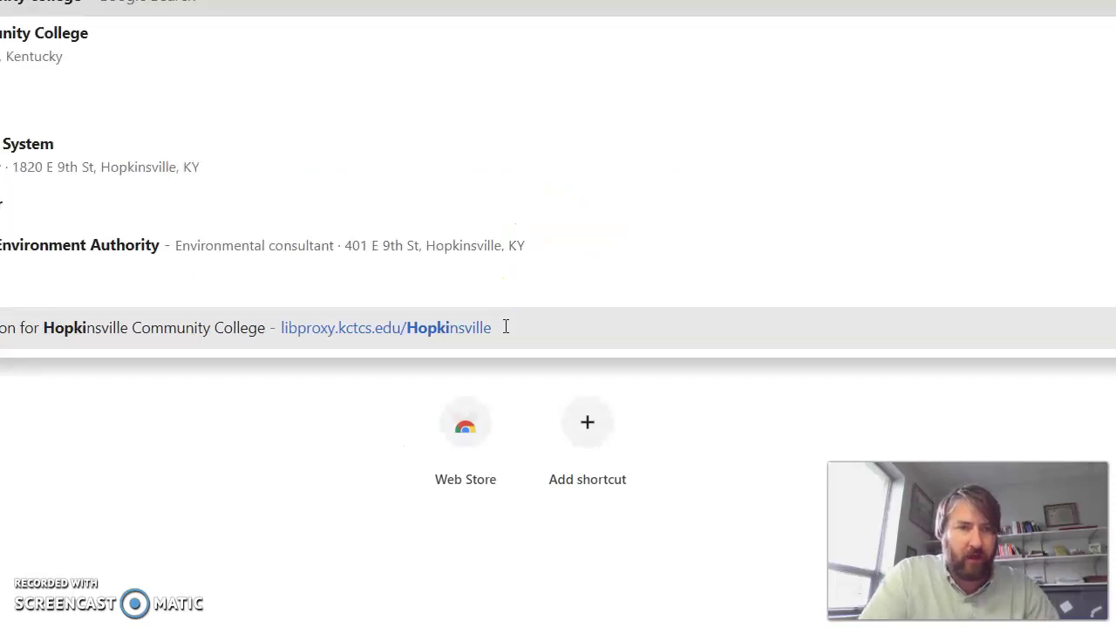
left_click(10, 53)
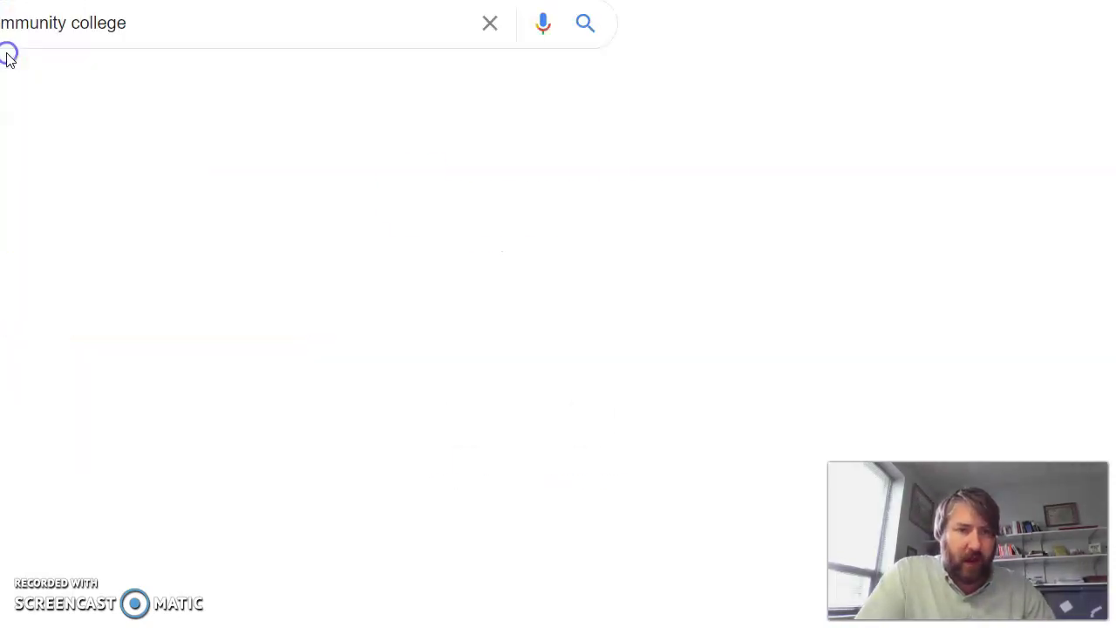
left_click(90, 199)
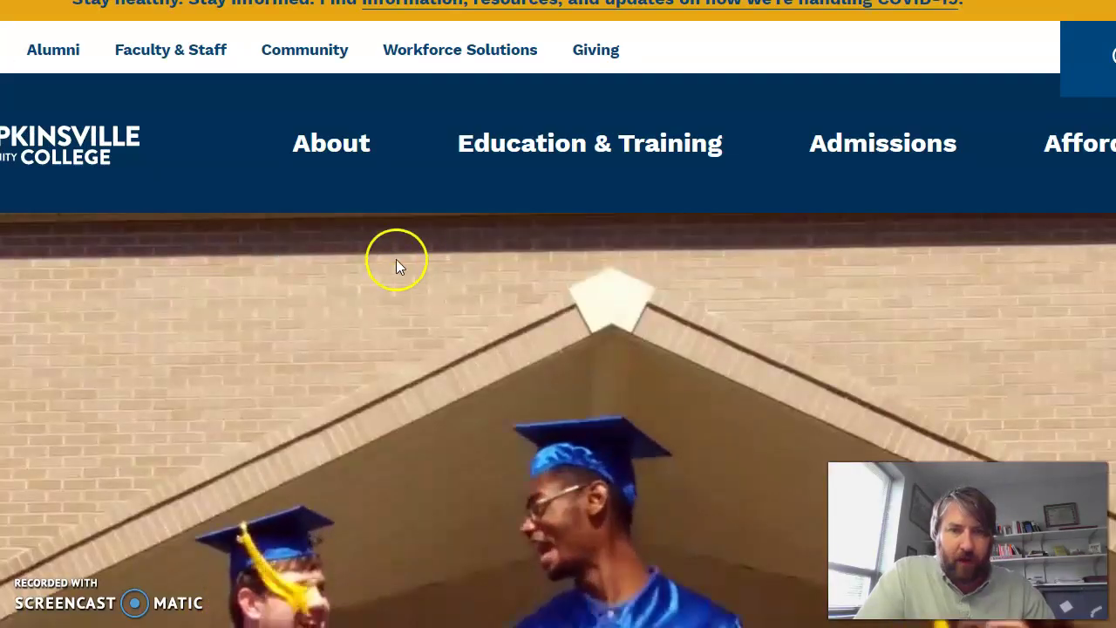
scroll(396, 259, "down", 5)
scroll(398, 266, "down", 10)
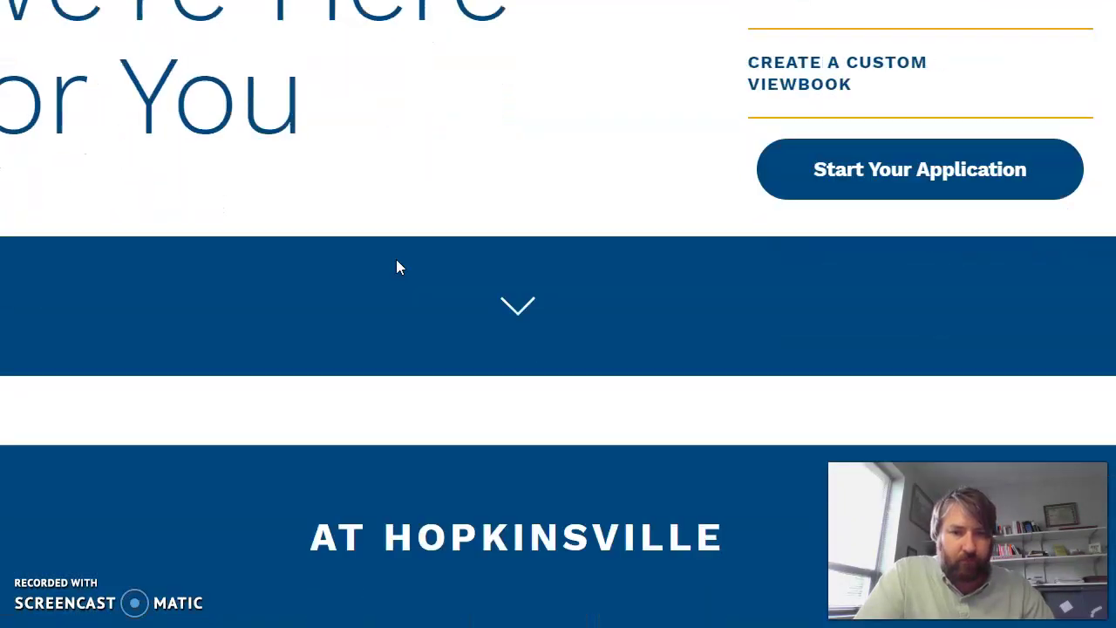
scroll(398, 268, "down", 10)
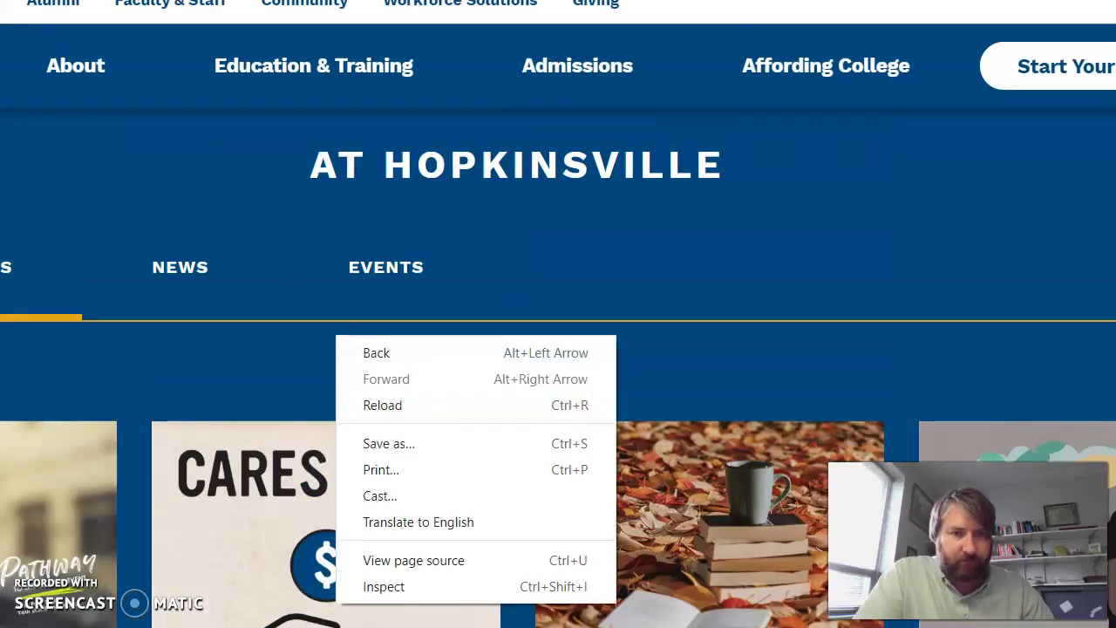
- Go through Faculty & Staff, Library and Online Databases to EBSCOhost's Choose Databases page
left_click(177, 19)
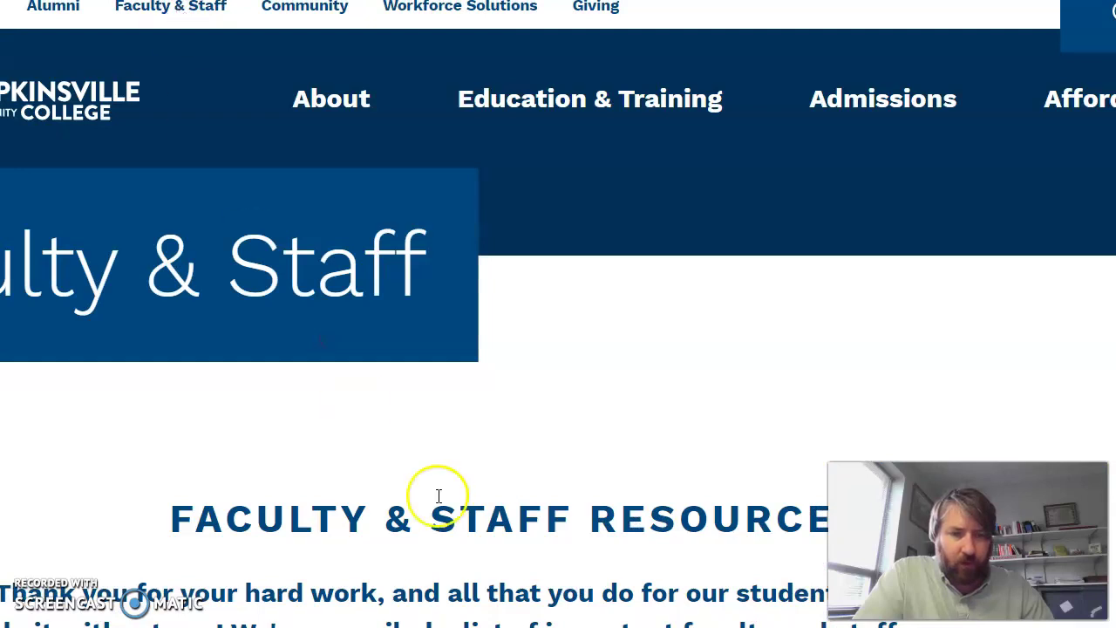
scroll(439, 502, "down", 3)
scroll(438, 503, "down", 5)
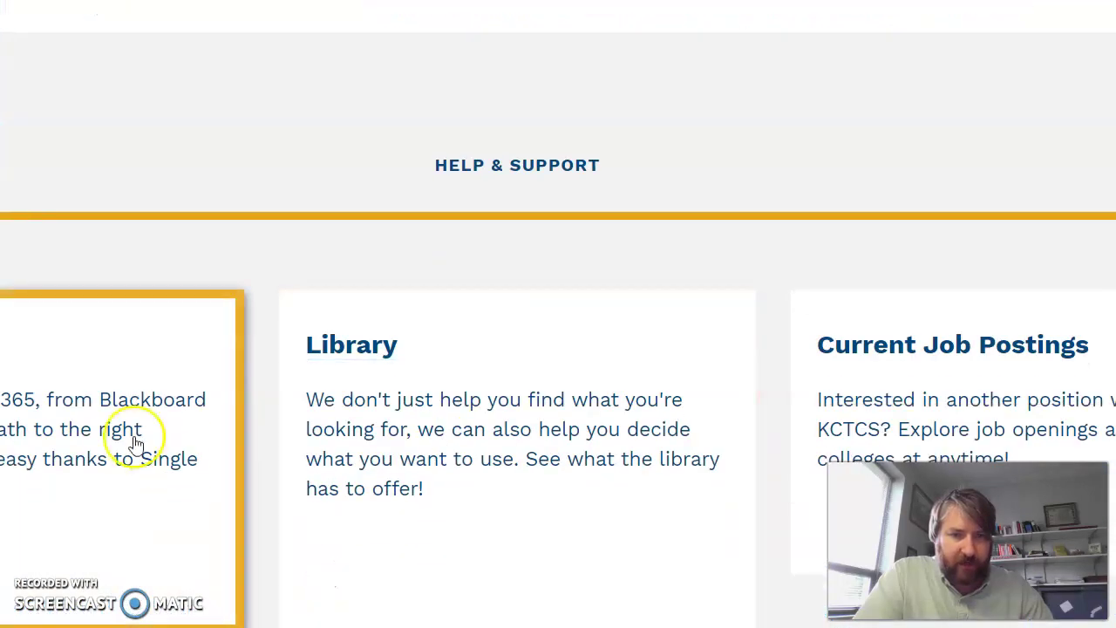
left_click(393, 360)
scroll(393, 360, "down", 3)
scroll(393, 359, "down", 3)
left_click(412, 386)
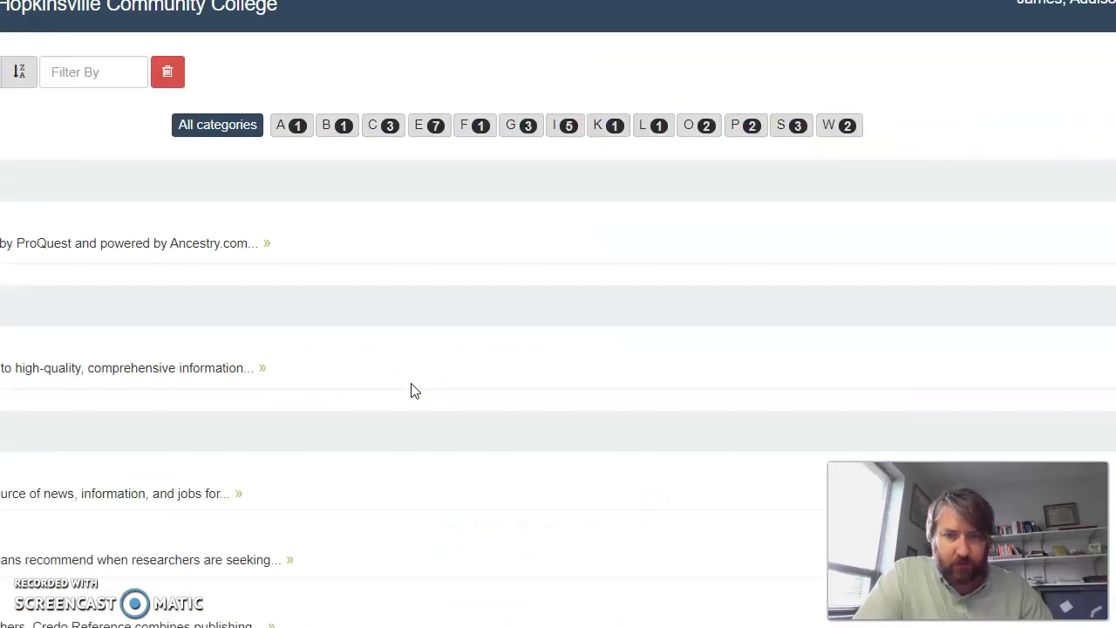
left_click(169, 416)
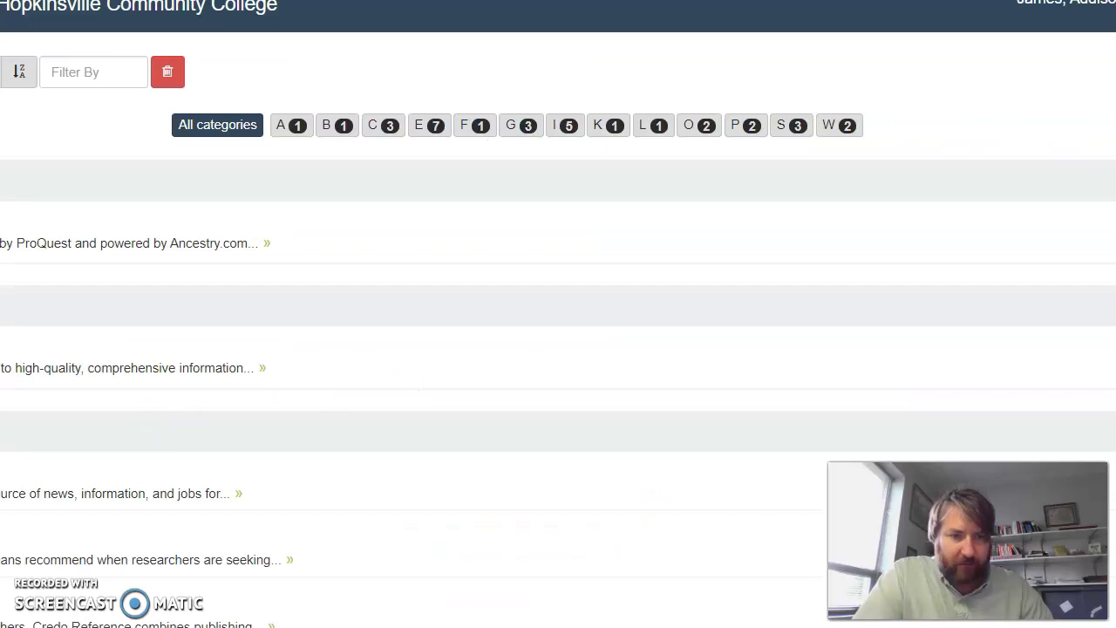
scroll(558, 349, "down", 2)
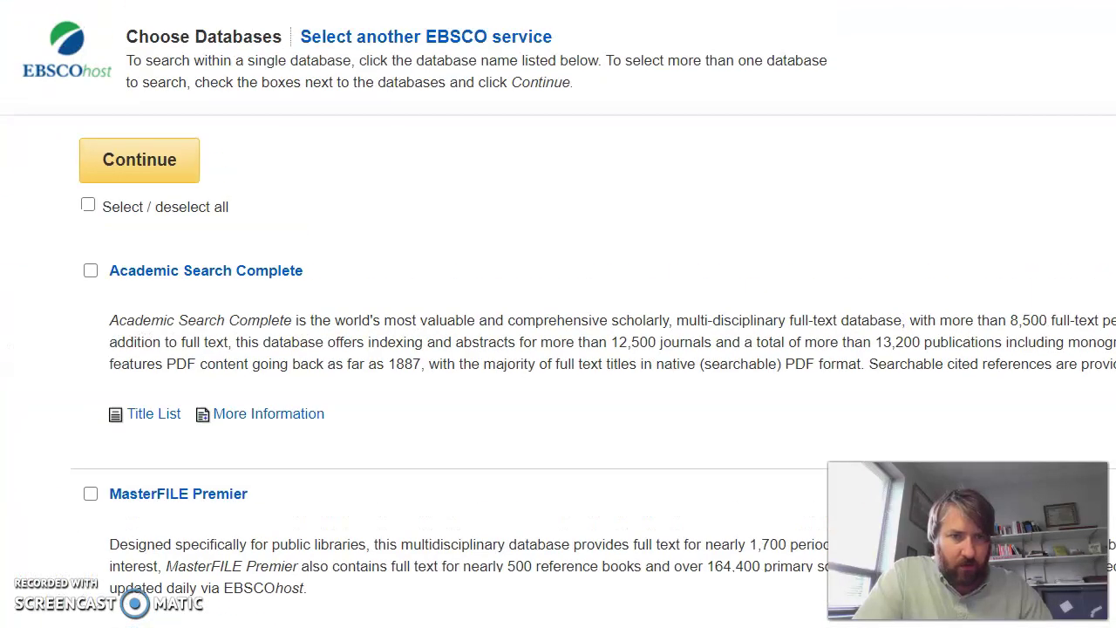
- Select all EBSCOhost databases, search 'education career', and open the Careers in Education eBook
left_click(89, 205)
left_click(117, 167)
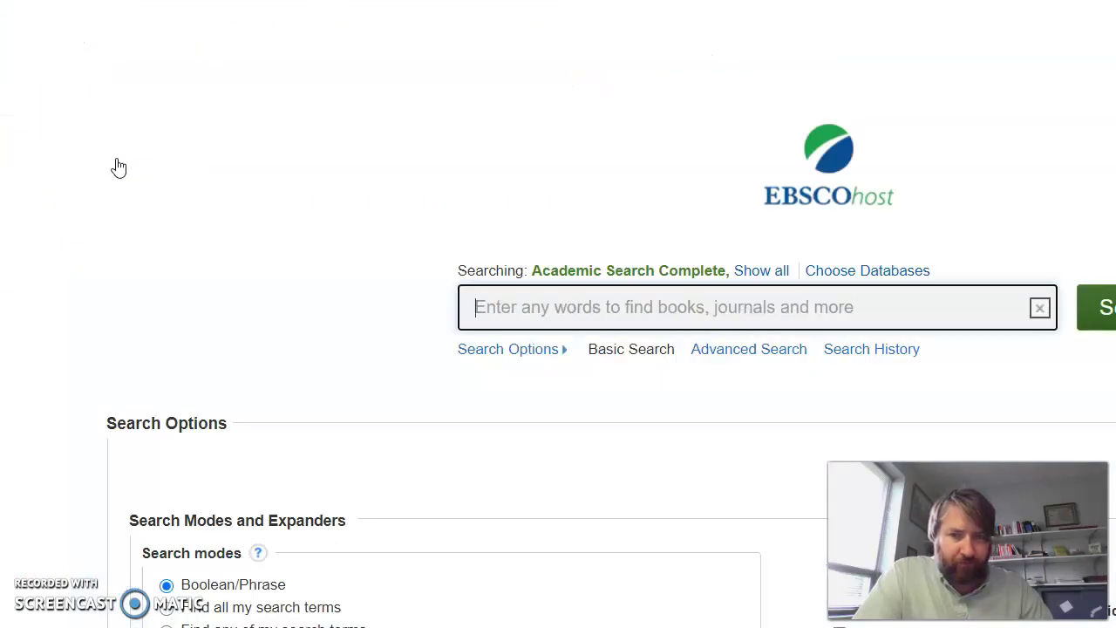
left_click(686, 305)
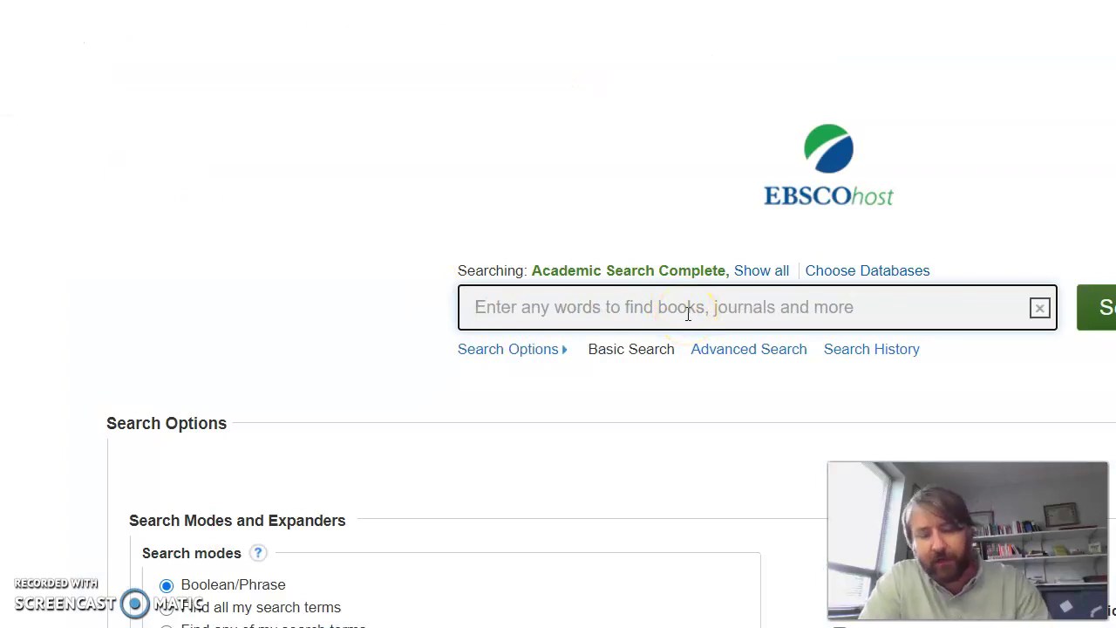
type("educatio")
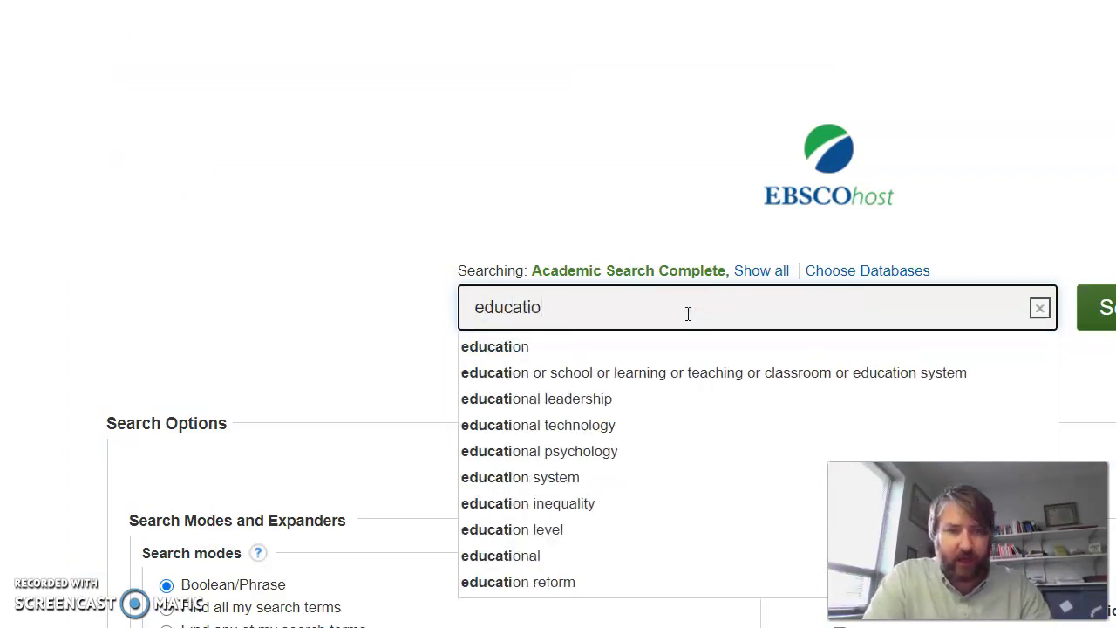
type("n career")
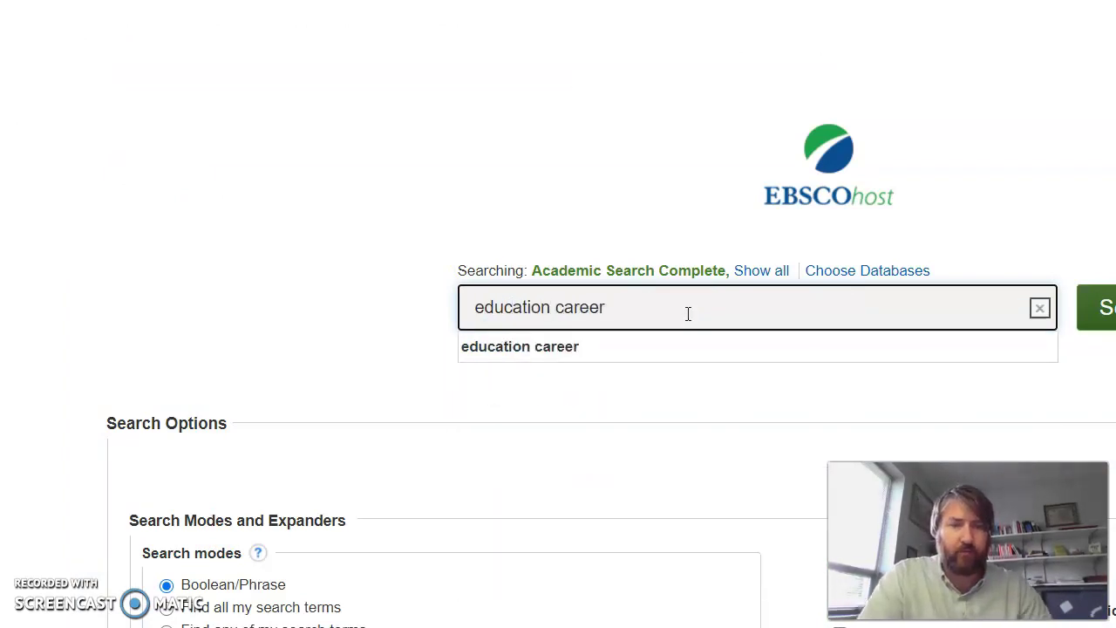
key("Return")
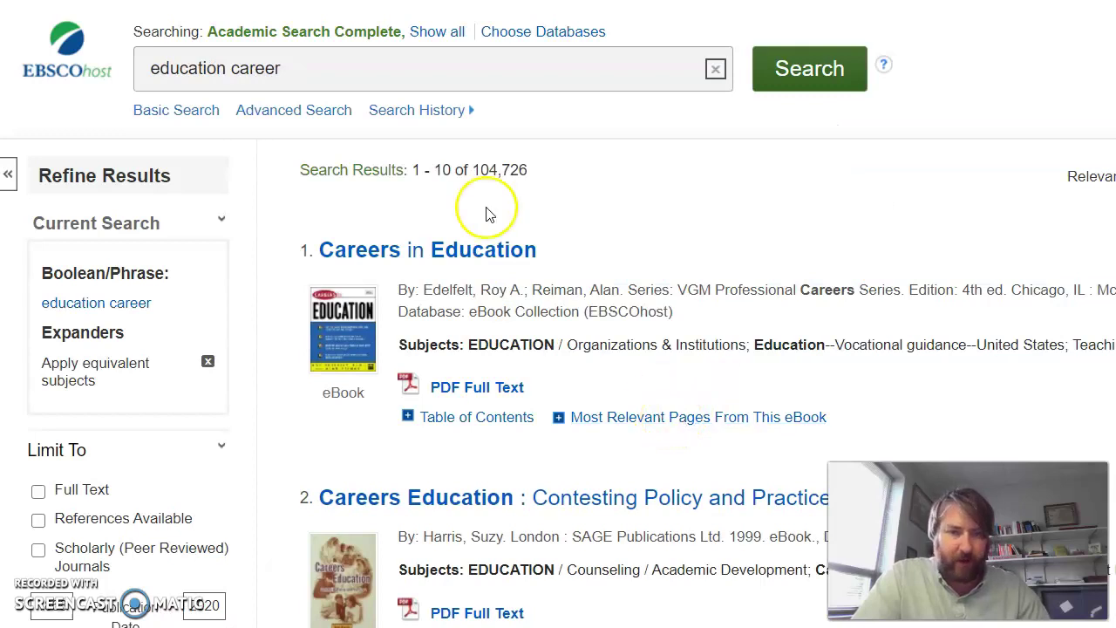
left_click(485, 249)
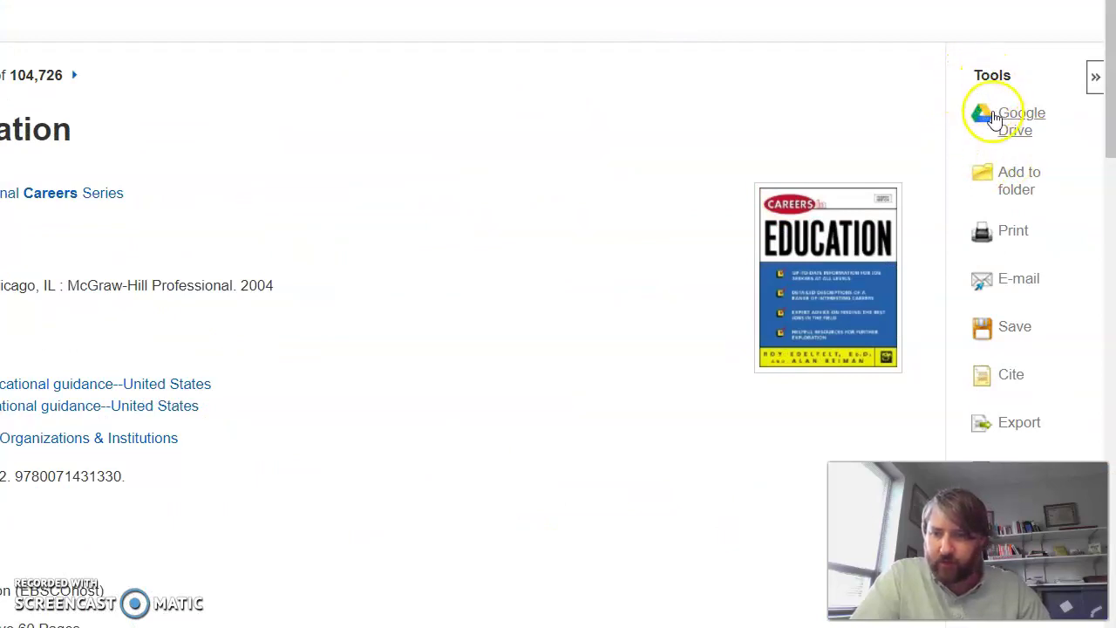
- Show the Cite formats for Careers in Education and select the full MLA citation text
left_click(1011, 377)
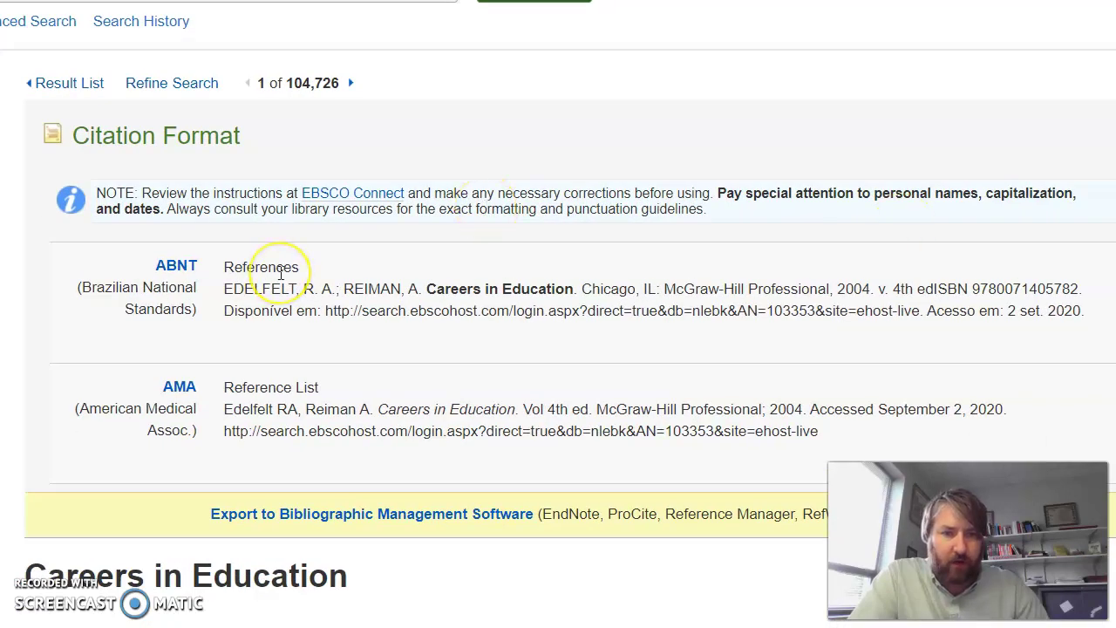
scroll(281, 276, "down", 5)
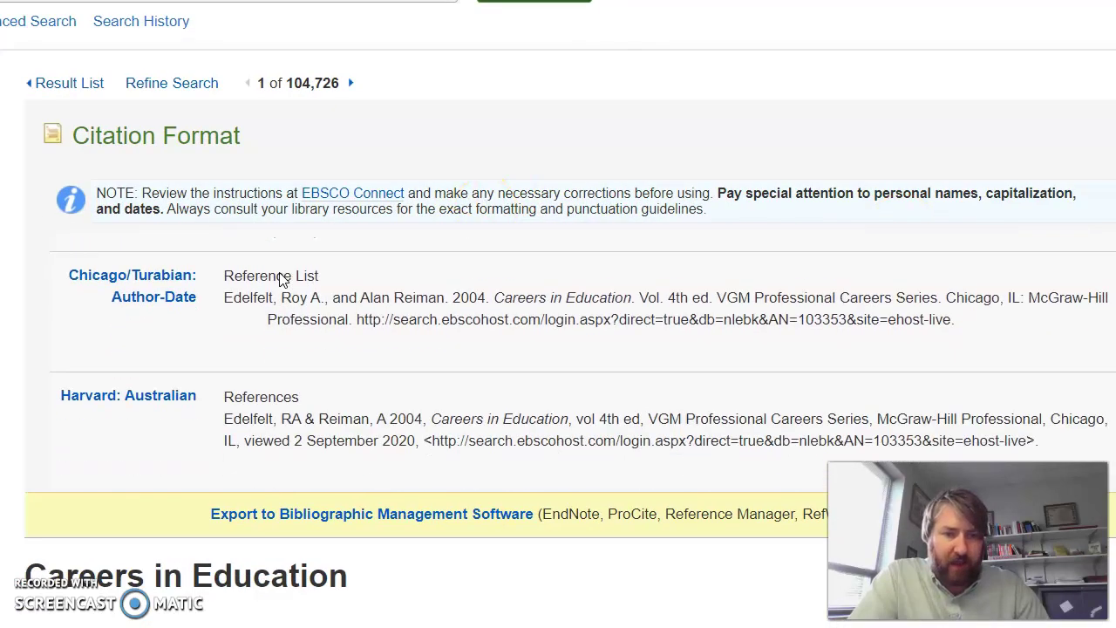
scroll(281, 276, "down", 5)
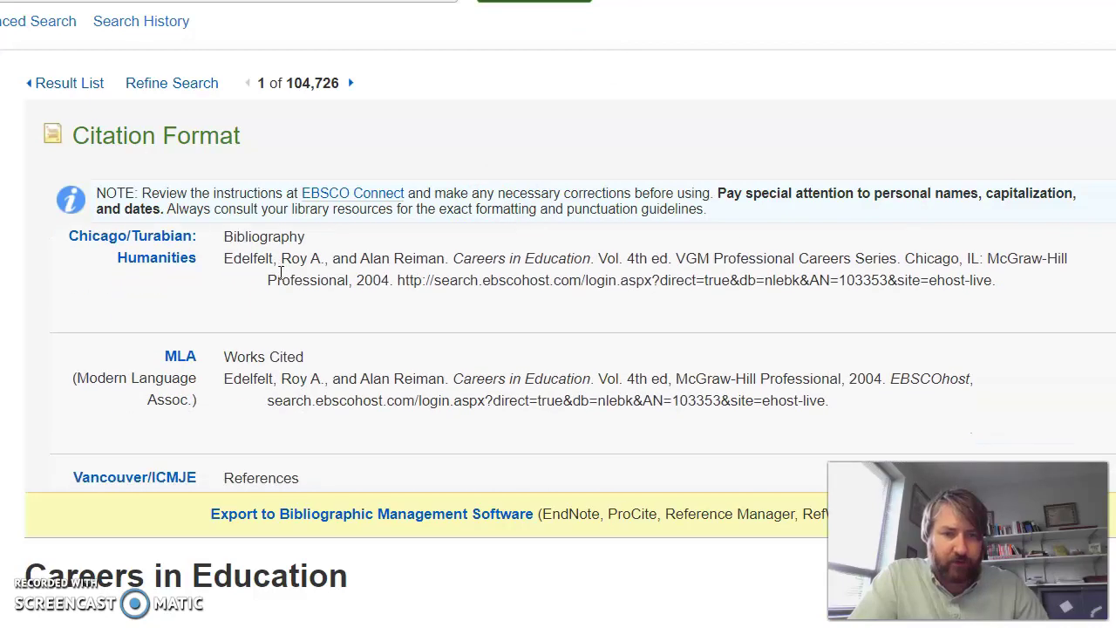
scroll(281, 273, "down", 3)
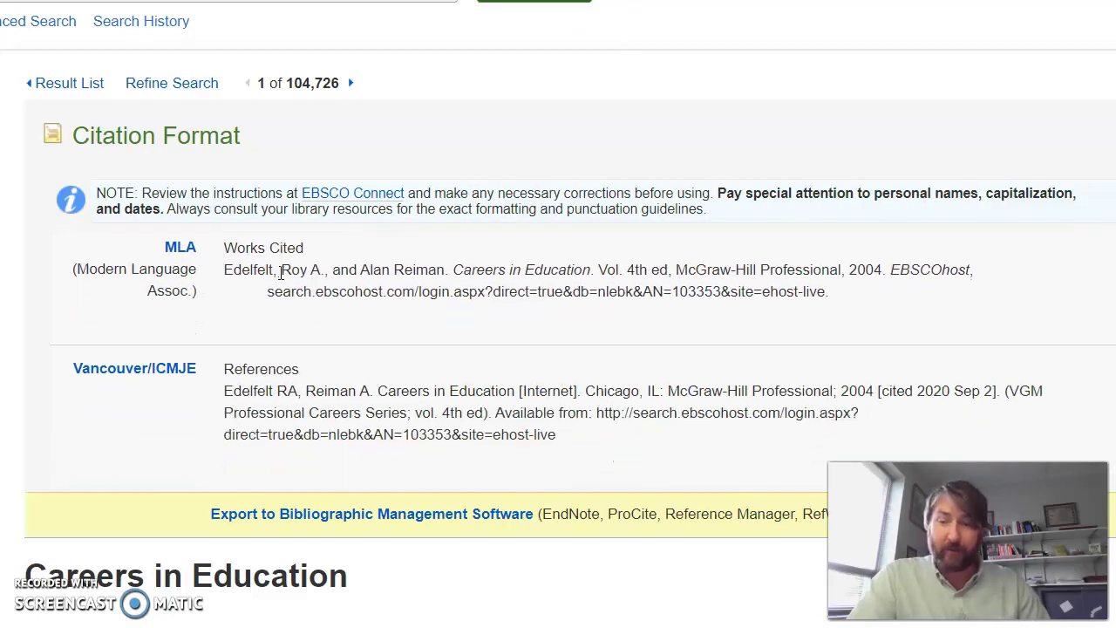
left_click_drag(829, 299, 223, 270)
key("ctrl+c")
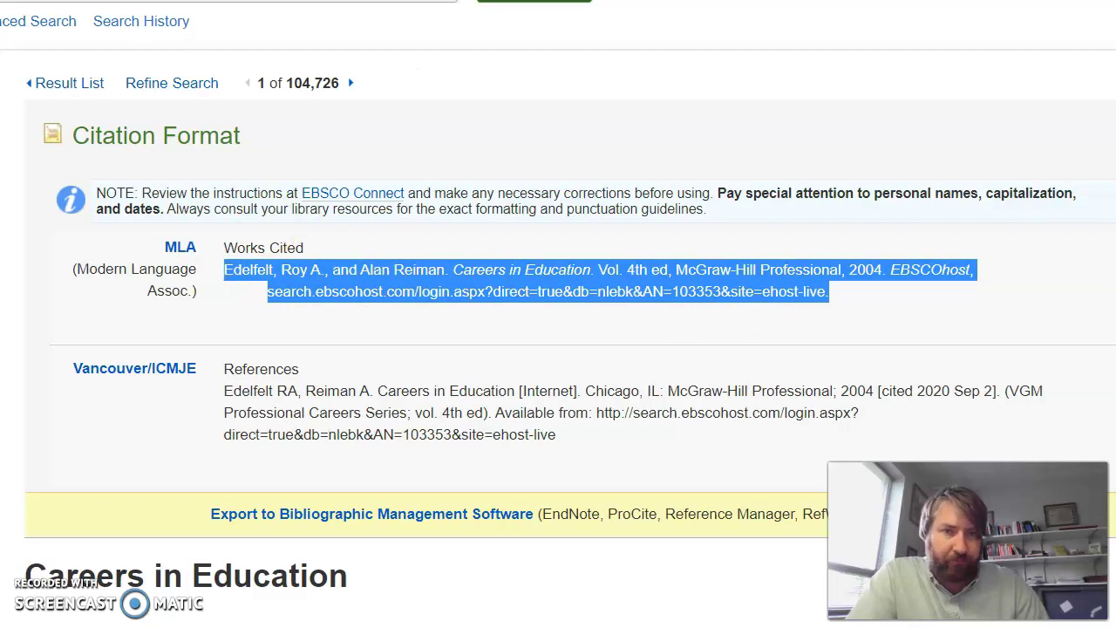
- Paste the Careers in Education MLA citation, left-aligned, on the line below the first Works Cited entry, and select it
key("alt+Tab")
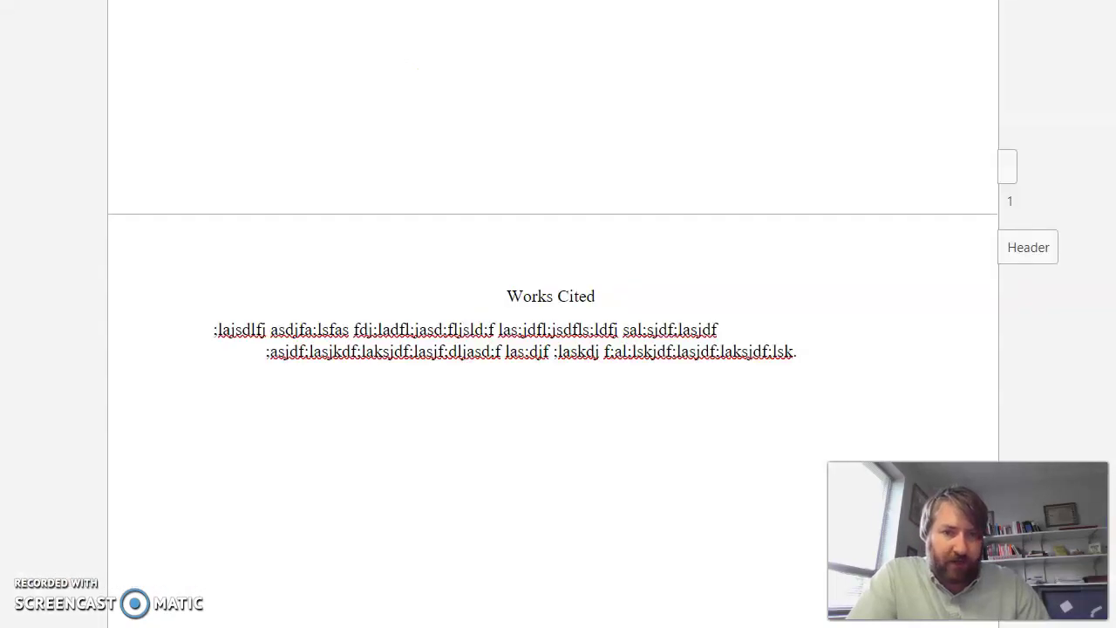
left_click(456, 393)
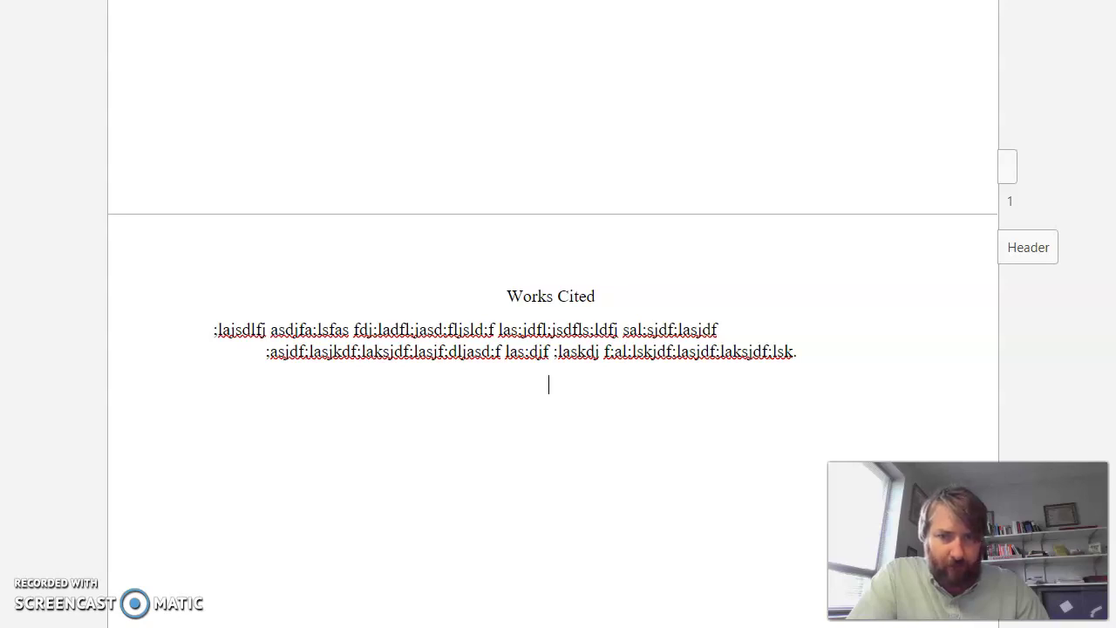
left_click(562, 386)
left_click(727, 54)
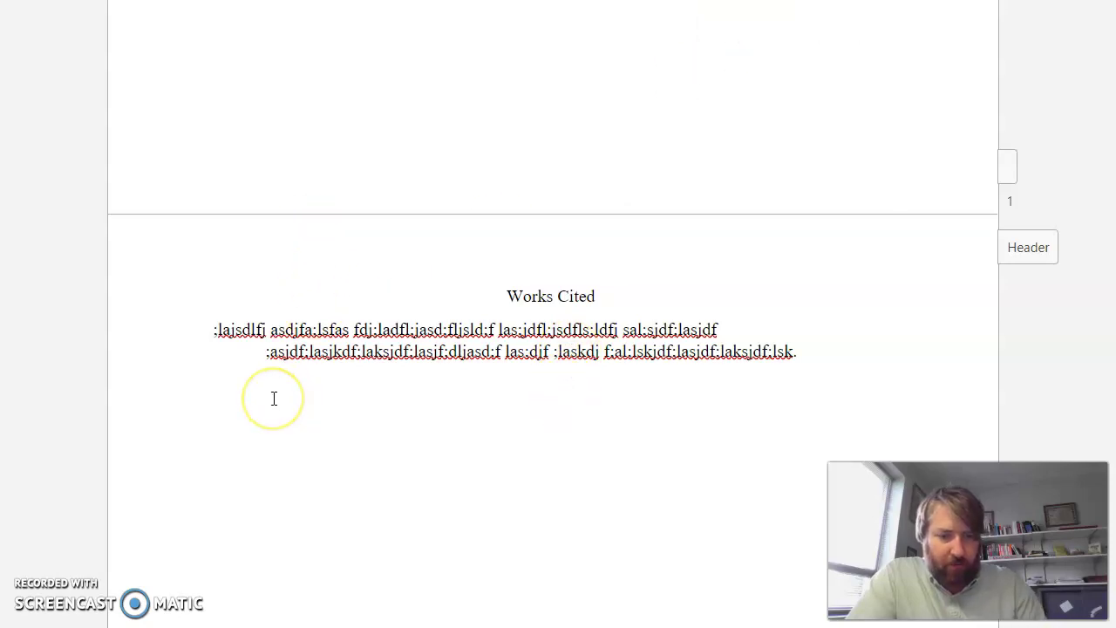
key("ctrl+v")
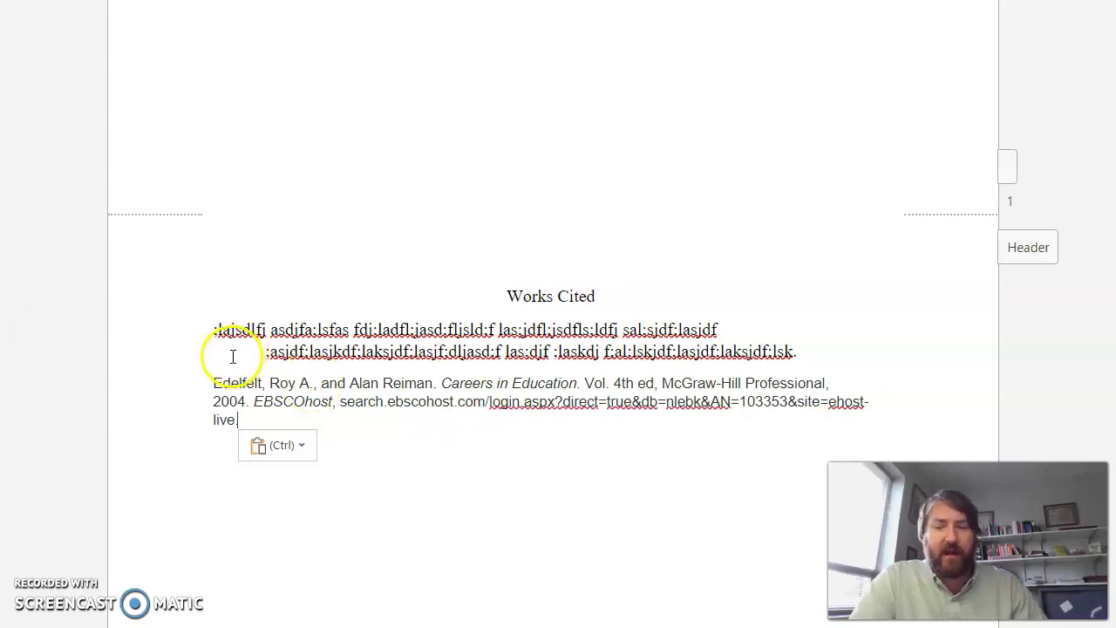
left_click_drag(215, 384, 244, 417)
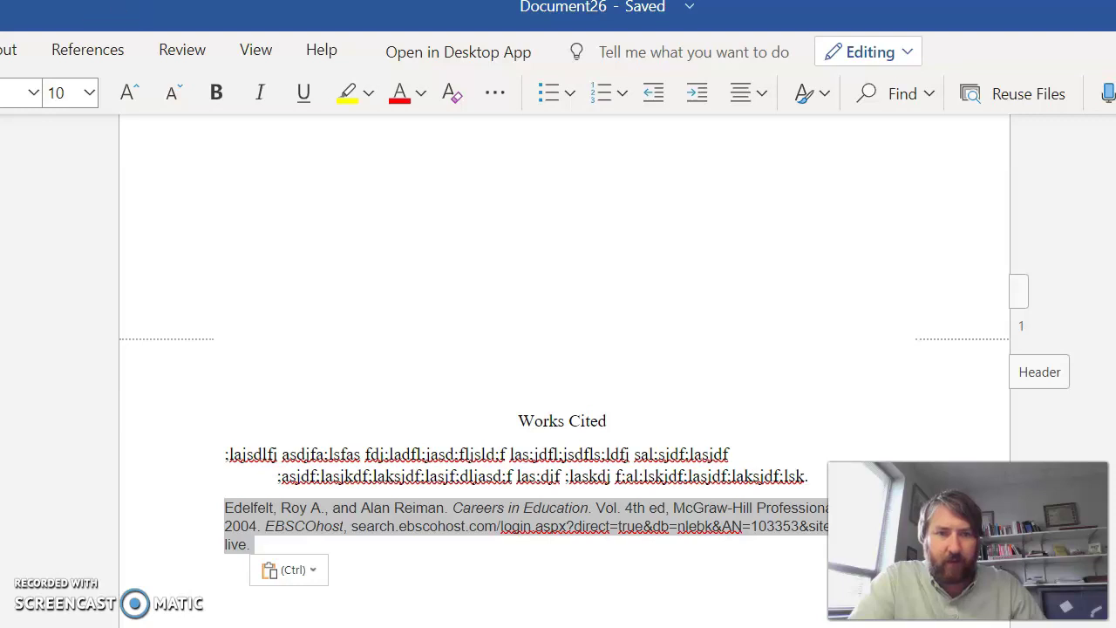
- Set the pasted citation's Special indentation to Hanging by 0.5" in Paragraph Options
left_click(1, 51)
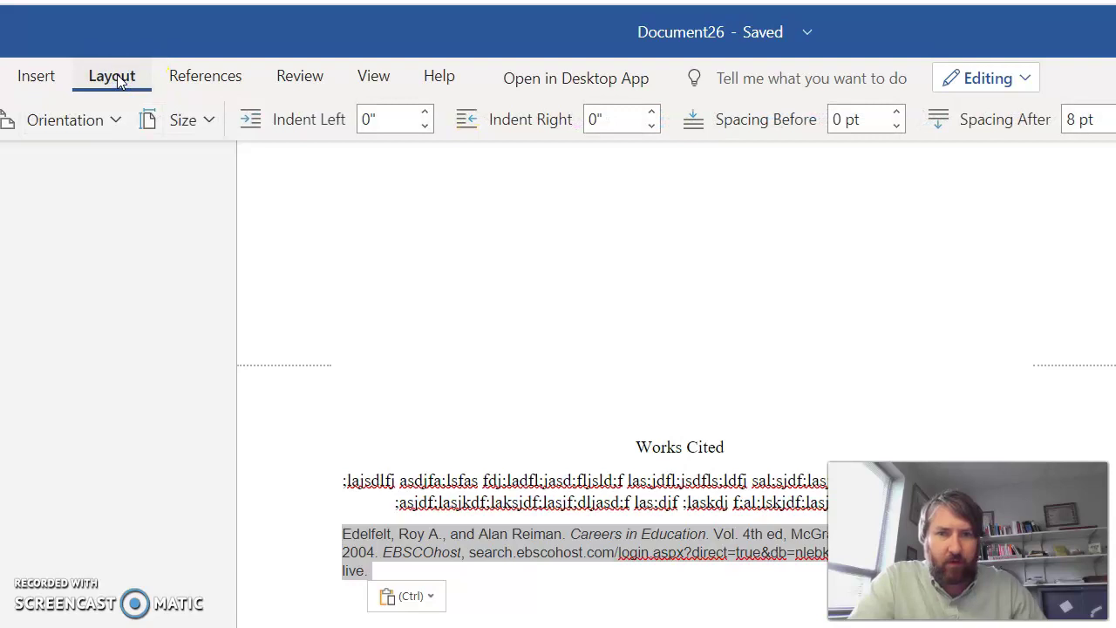
left_click(837, 27)
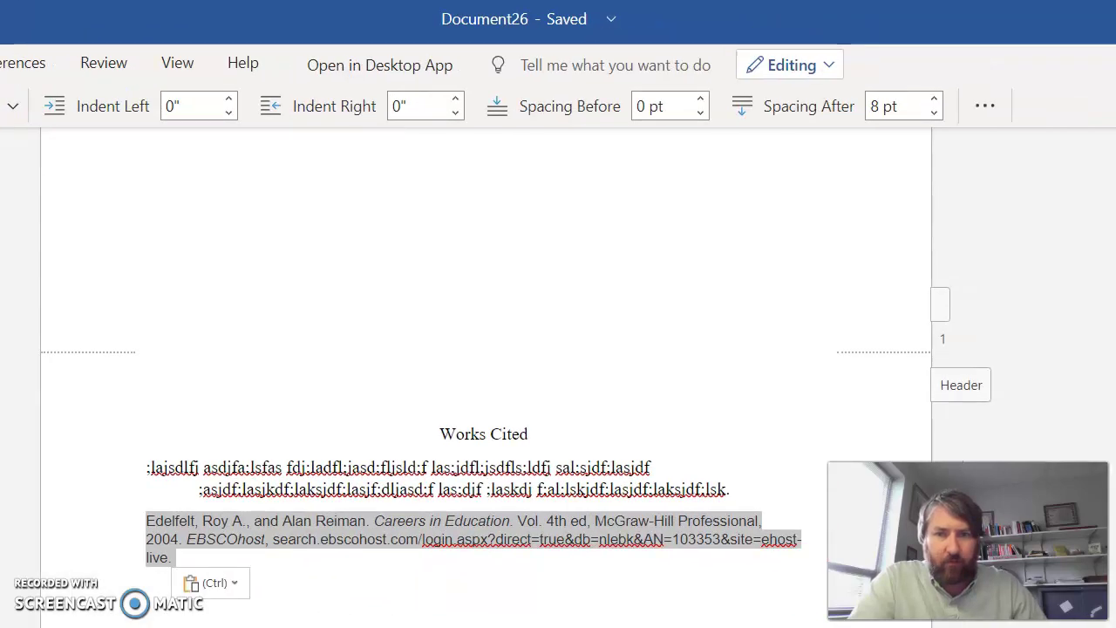
left_click(985, 105)
left_click(1012, 188)
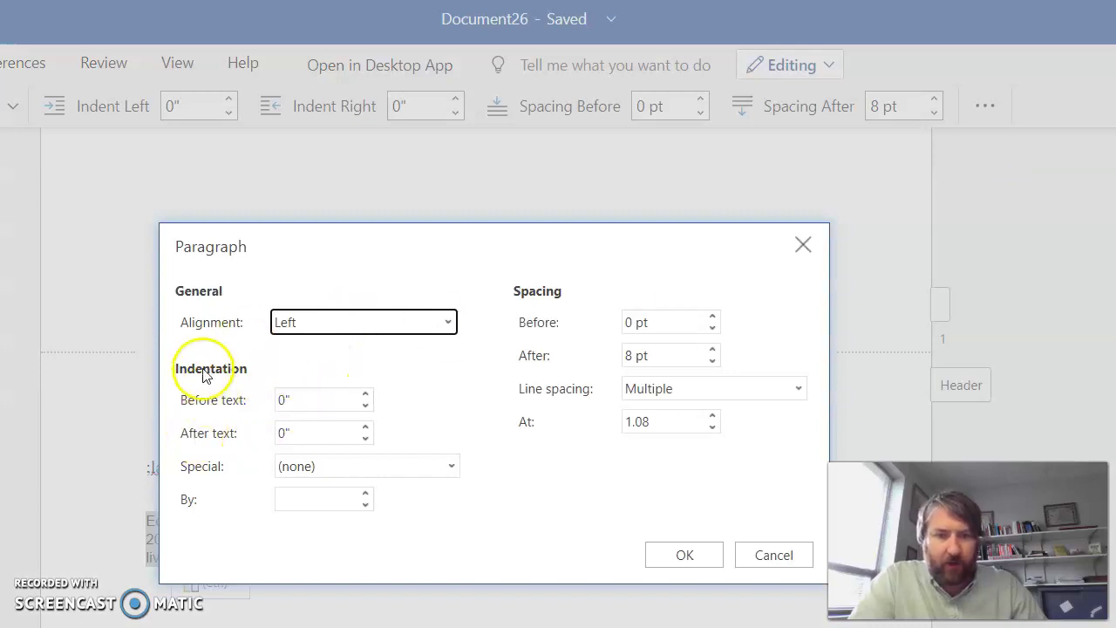
left_click(452, 467)
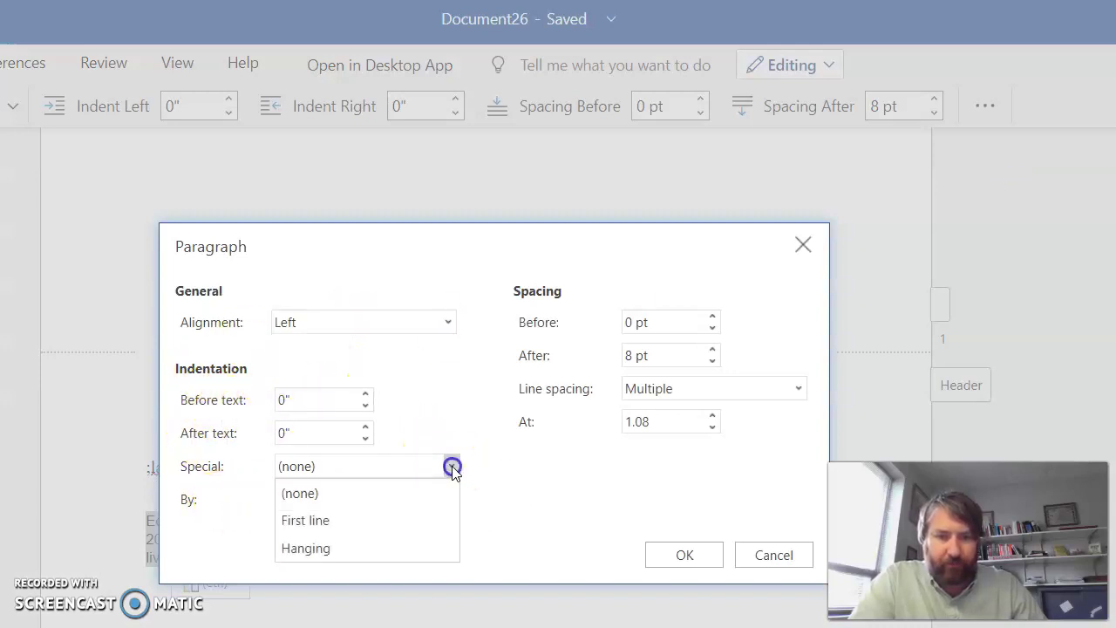
left_click(410, 548)
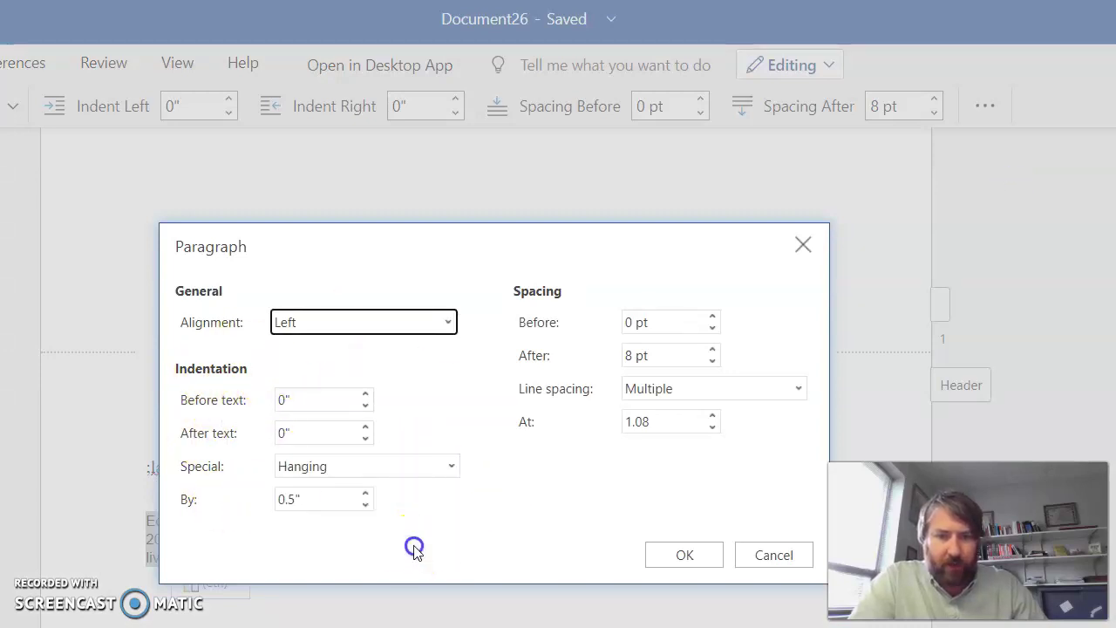
left_click(660, 555)
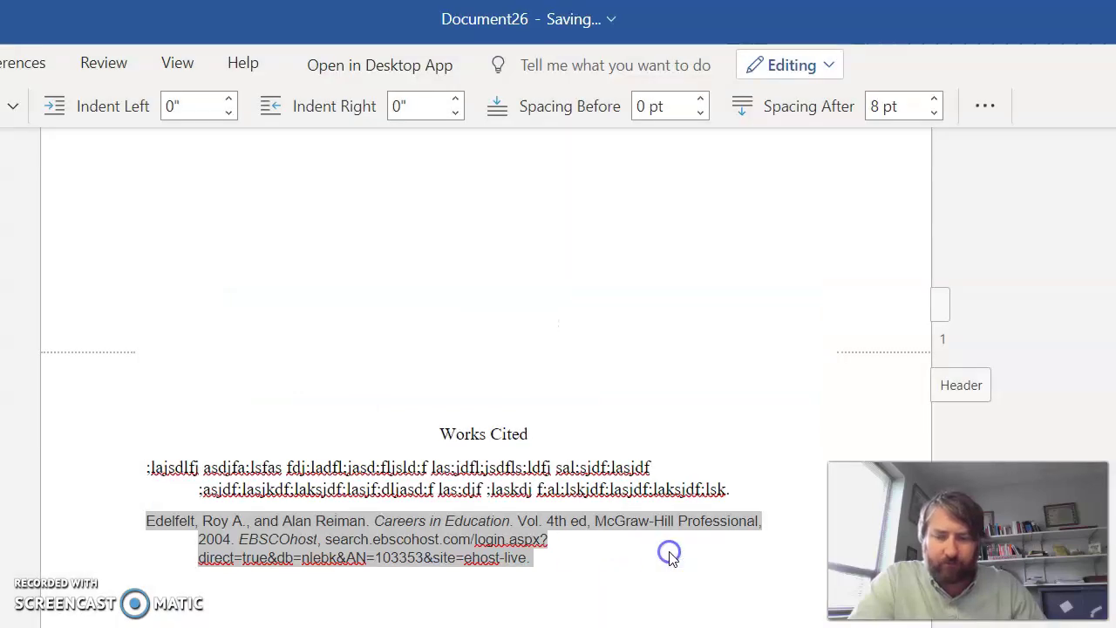
scroll(609, 419, "down", 3)
left_click(597, 424)
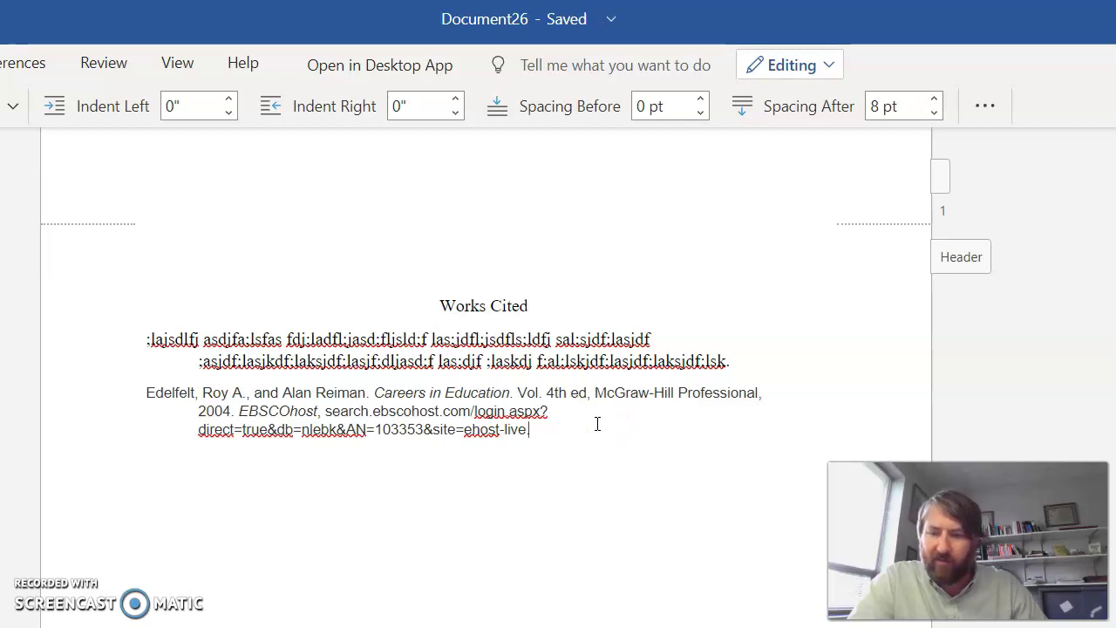